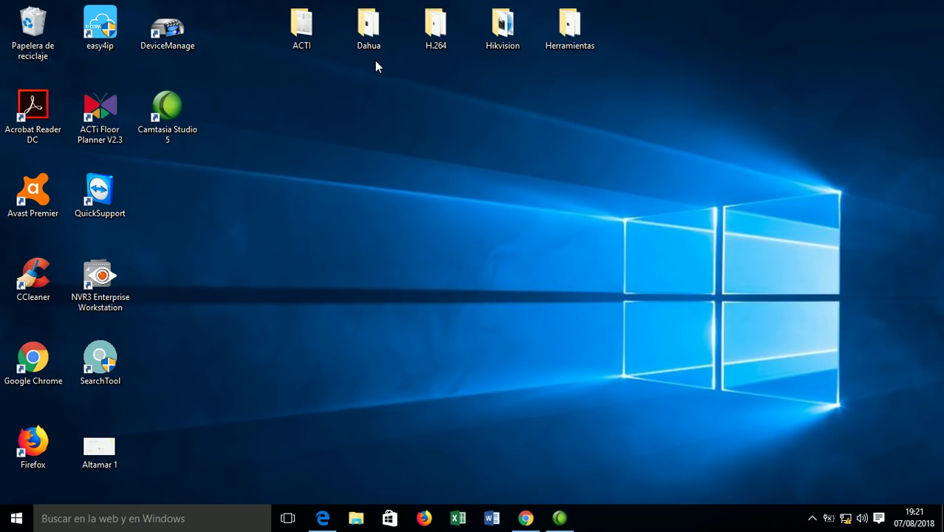
Launch SADPTool from the Hikvision desktop folder so it lists the DS-2CD1121-I camera.
{"action": "double_click", "coordinate": [500, 30]}
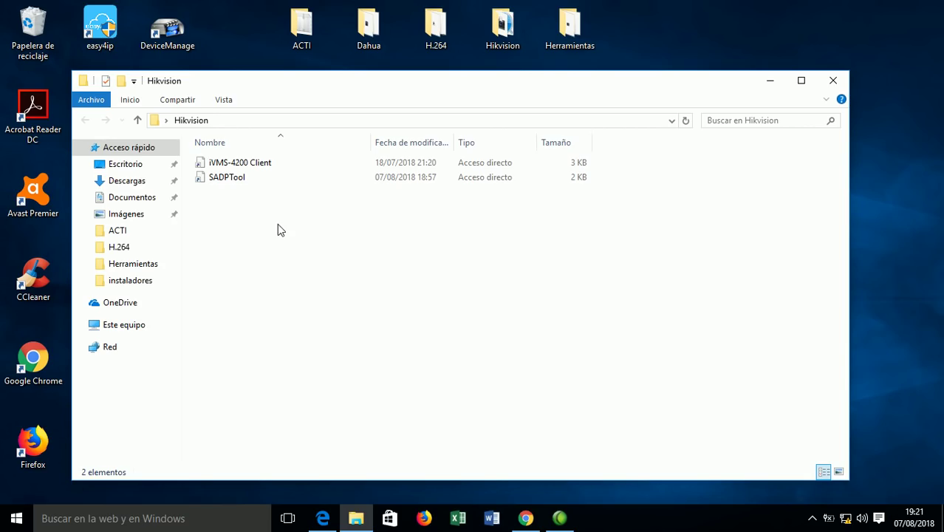
{"action": "left_click", "coordinate": [227, 184]}
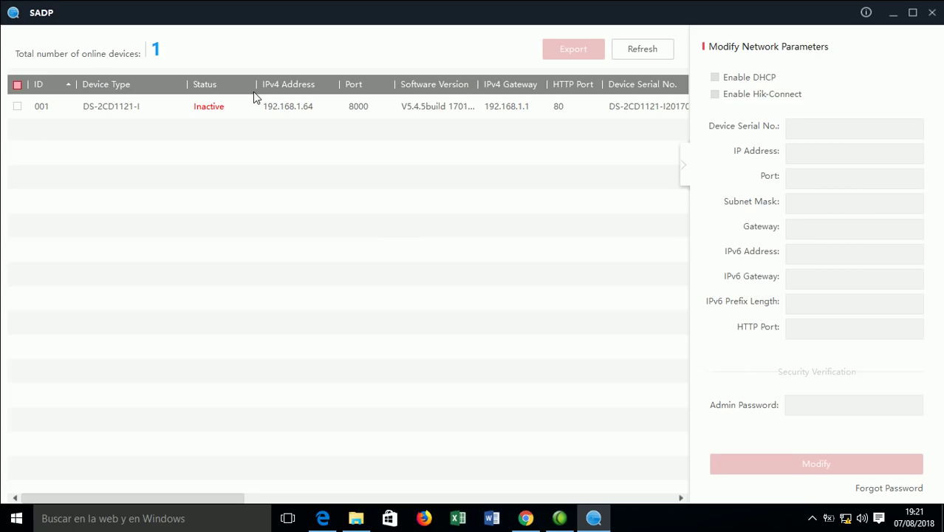
Check the inactive camera at 192.168.1.64 to view its activation panel, then exit SADP.
{"action": "left_click", "coordinate": [308, 110]}
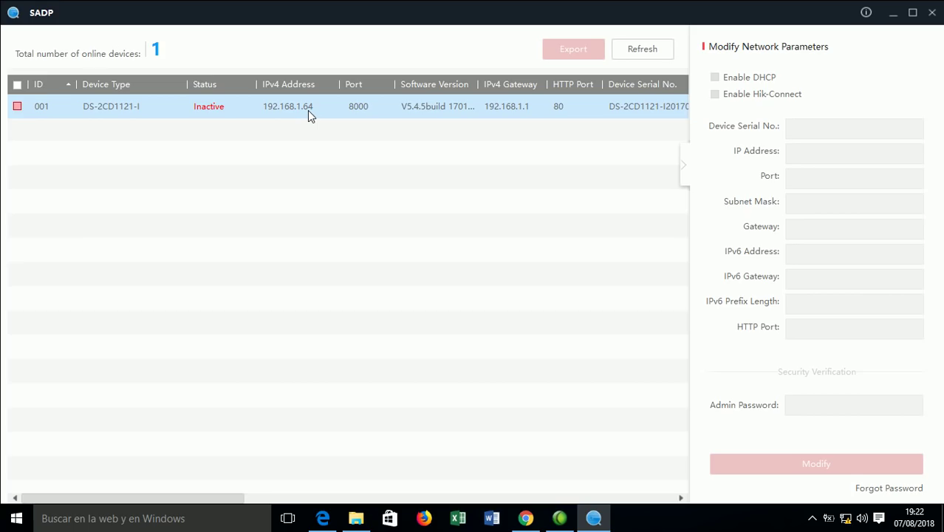
{"action": "left_click", "coordinate": [17, 107]}
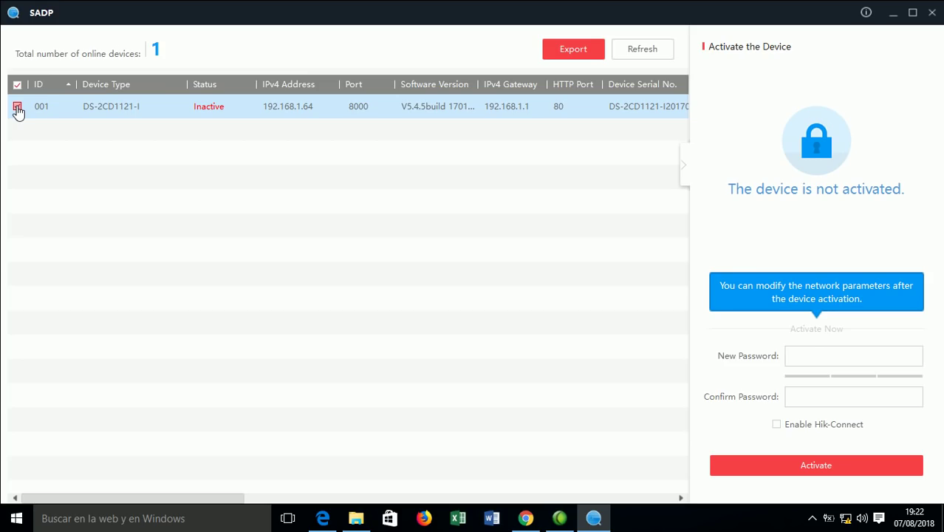
{"action": "left_click", "coordinate": [932, 13]}
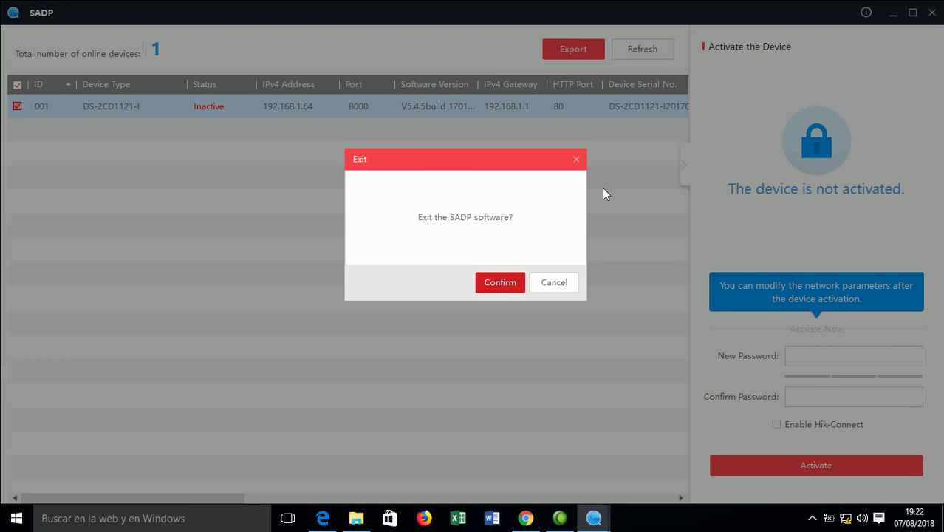
{"action": "left_click", "coordinate": [500, 283]}
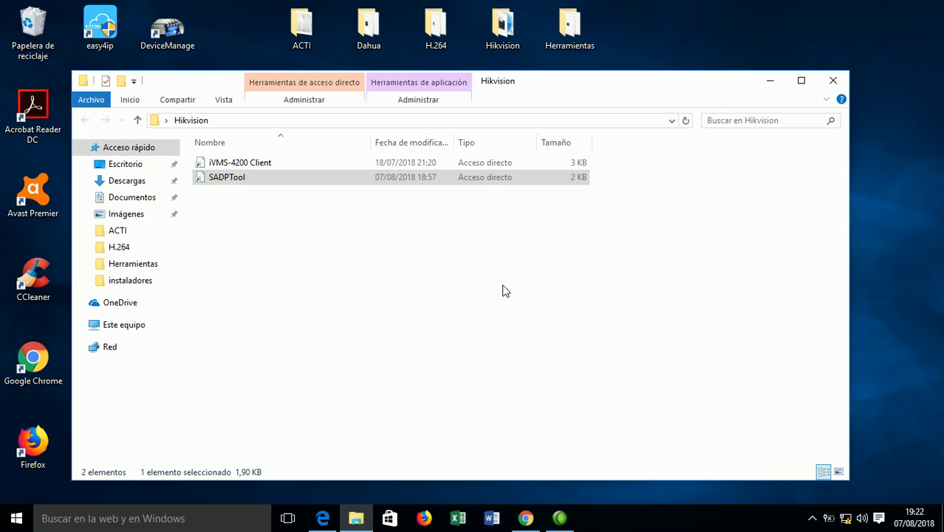
In Edge, enter and confirm a new admin password on the camera's activation form and submit it.
{"action": "left_click", "coordinate": [770, 80]}
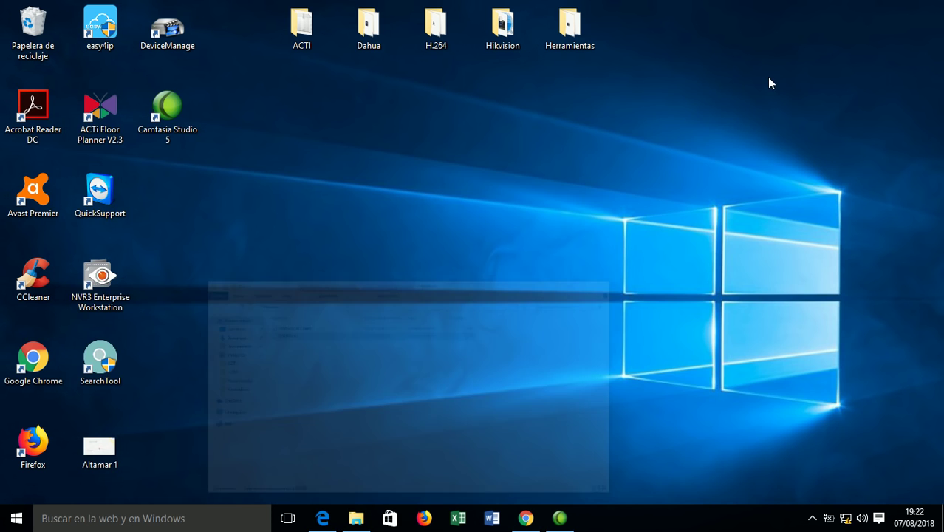
{"action": "left_click", "coordinate": [313, 521]}
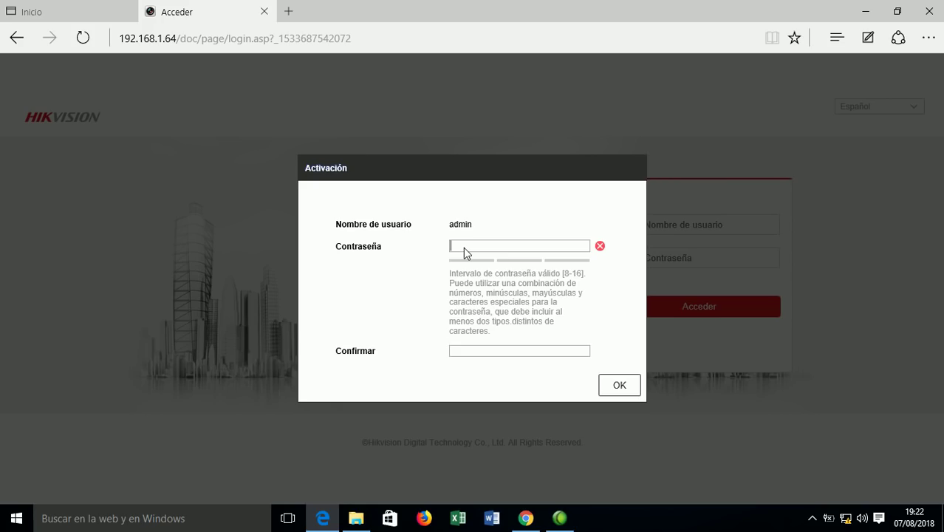
{"action": "type", "text": "****"}
{"action": "key", "text": "BackSpace"}
{"action": "key", "text": "BackSpace"}
{"action": "key", "text": "BackSpace"}
{"action": "key", "text": "BackSpace"}
{"action": "type", "text": "*********"}
{"action": "left_click", "coordinate": [497, 348]}
{"action": "type", "text": "********"}
{"action": "key", "text": "BackSpace"}
{"action": "key", "text": "BackSpace"}
{"action": "key", "text": "BackSpace"}
{"action": "key", "text": "BackSpace"}
{"action": "key", "text": "BackSpace"}
{"action": "key", "text": "BackSpace"}
{"action": "key", "text": "BackSpace"}
{"action": "key", "text": "BackSpace"}
{"action": "type", "text": "********"}
{"action": "left_click", "coordinate": [623, 387]}
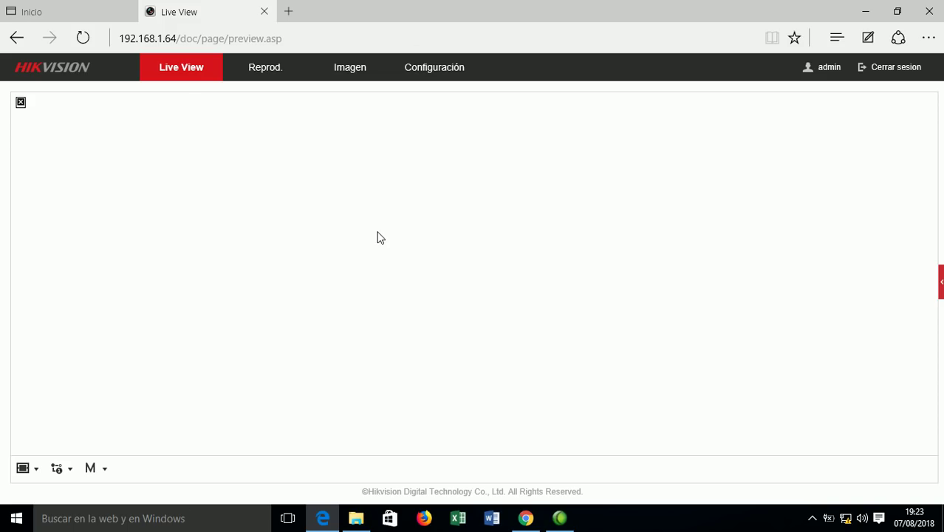
Open Configuración to show the basic device information for IP CAMERA, model DS-2CD1121-I.
{"action": "left_click", "coordinate": [439, 75]}
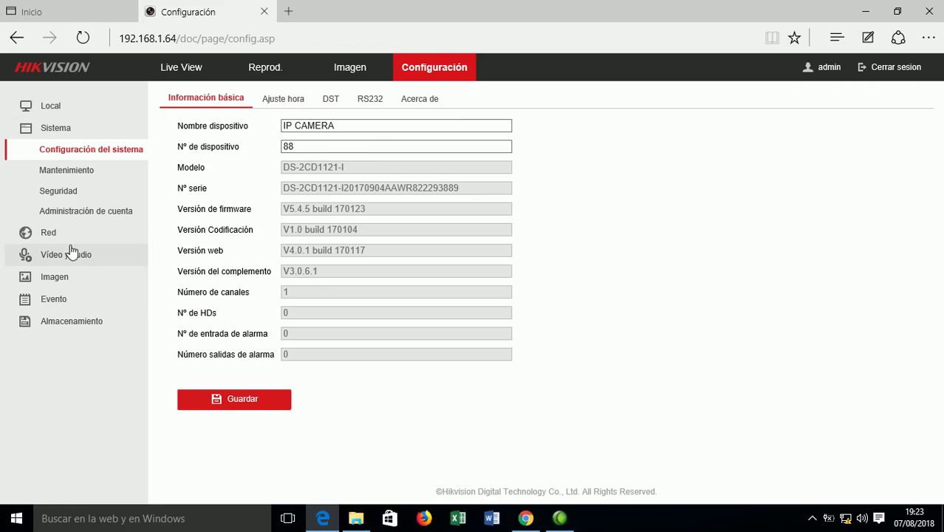
Browse Red, Vídeo y audio and Sistema, ending on Administración de cuenta listing the admin account.
{"action": "left_click", "coordinate": [49, 233]}
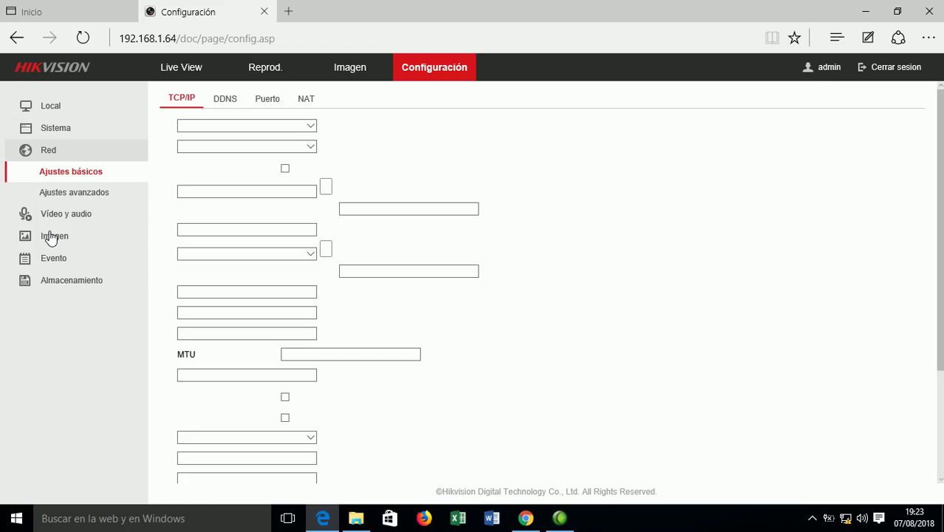
{"action": "left_click", "coordinate": [74, 221]}
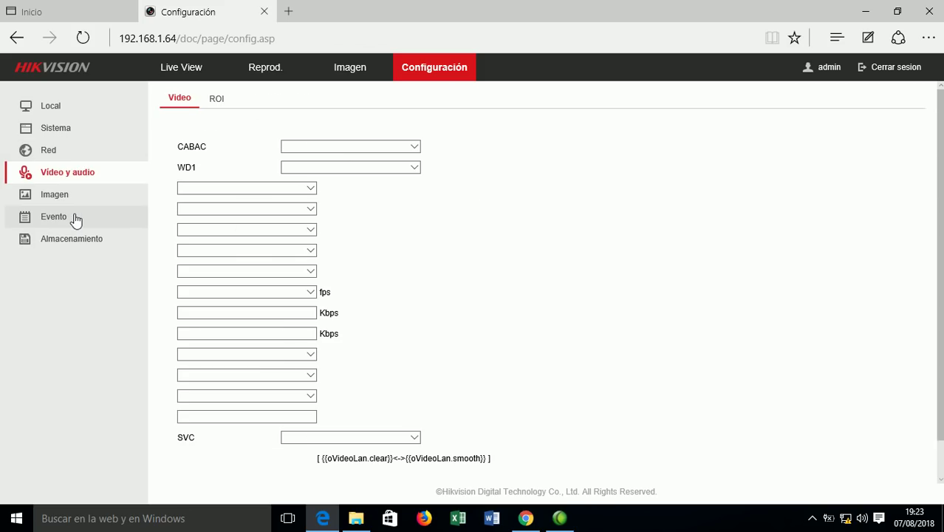
{"action": "left_click", "coordinate": [59, 133]}
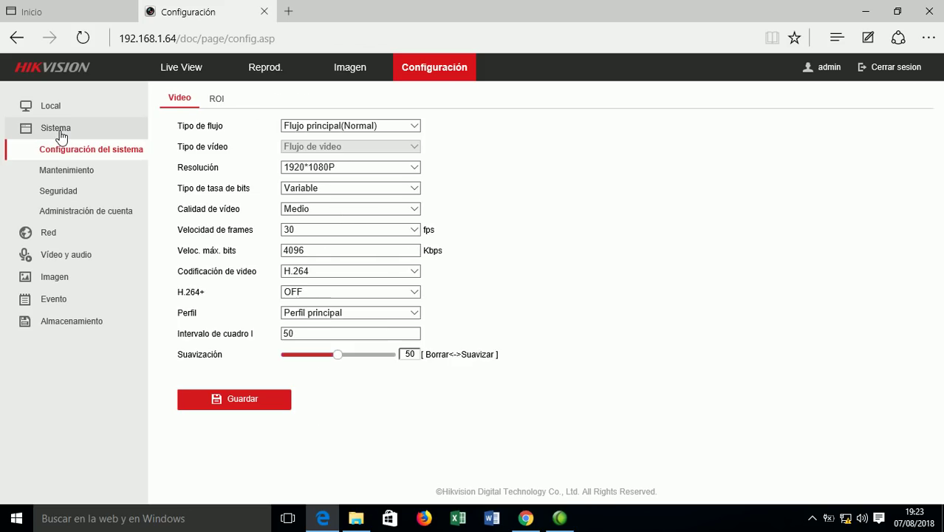
{"action": "left_click", "coordinate": [90, 213]}
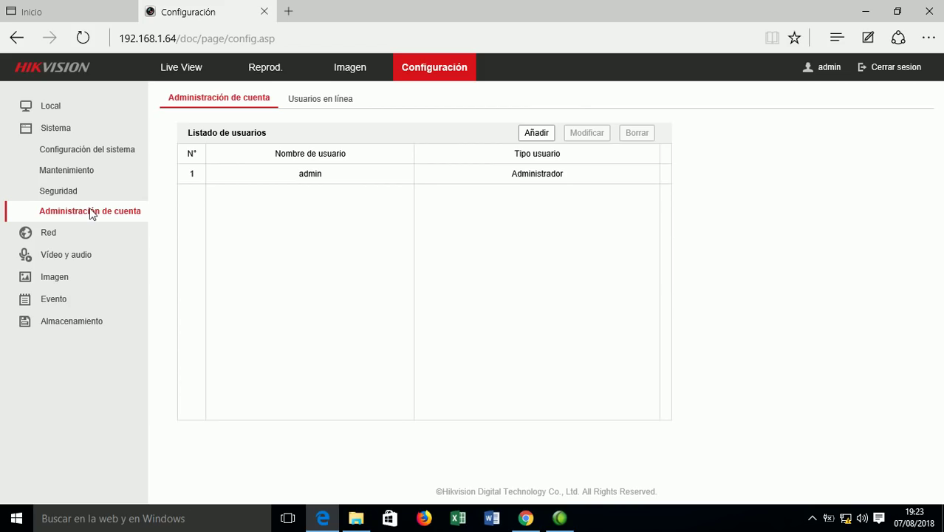
Add user bits11 of type Operador with all permissions and a confirmed password.
{"action": "left_click", "coordinate": [538, 139]}
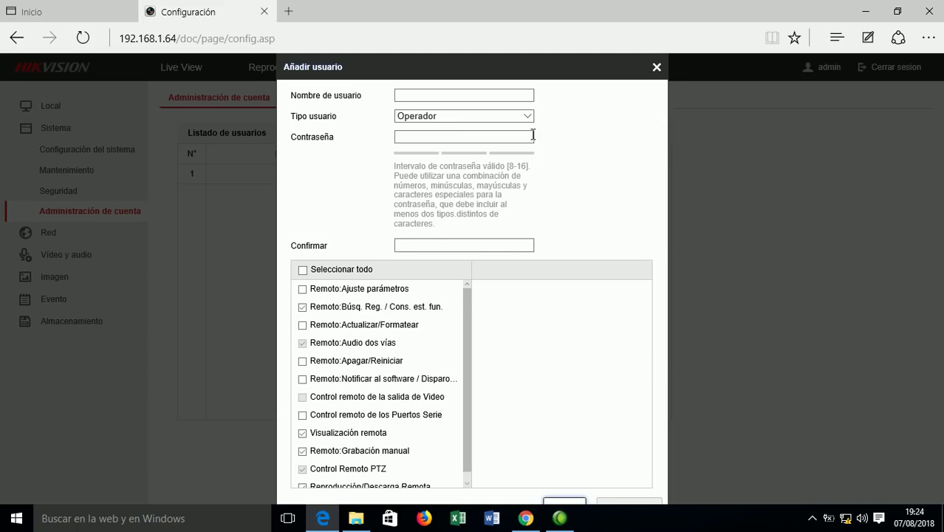
{"action": "left_click", "coordinate": [303, 271]}
{"action": "left_click", "coordinate": [481, 118]}
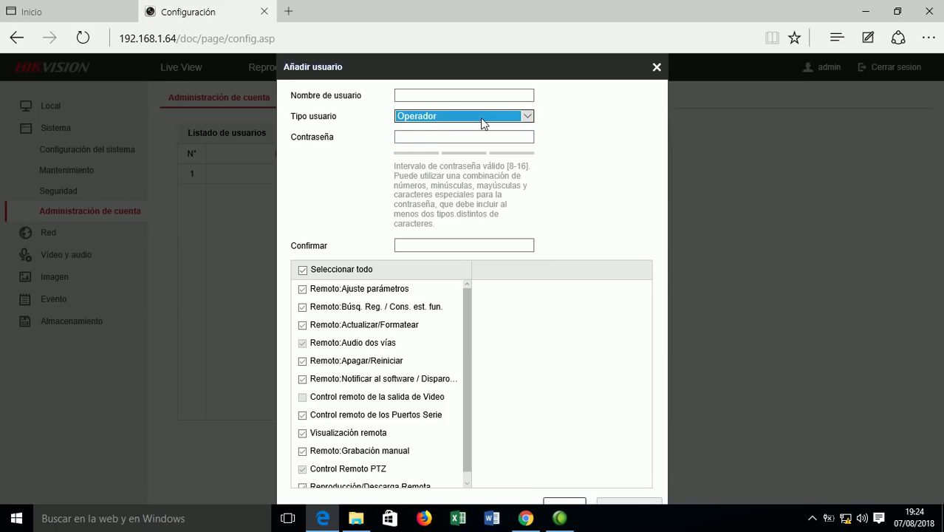
{"action": "left_click", "coordinate": [473, 116]}
{"action": "left_click", "coordinate": [432, 93]}
{"action": "type", "text": "bi"}
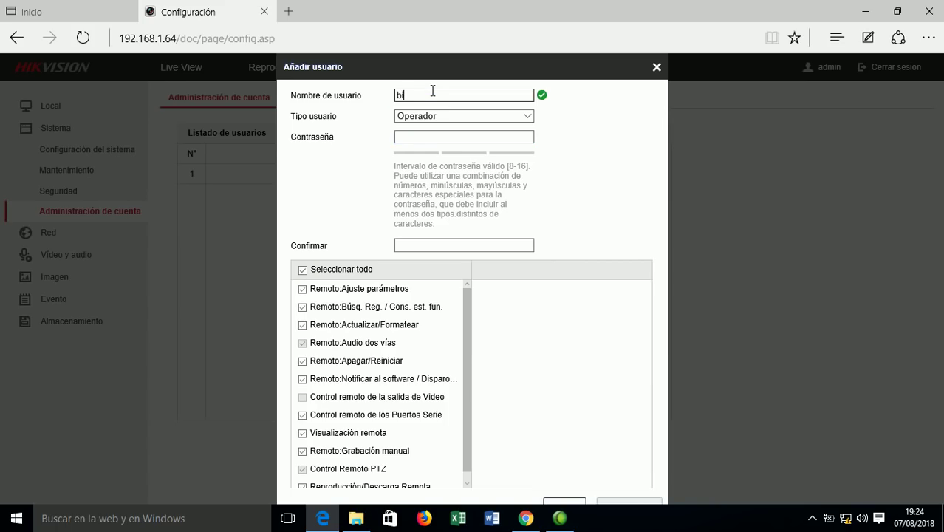
{"action": "type", "text": "ts11"}
{"action": "left_click", "coordinate": [435, 137]}
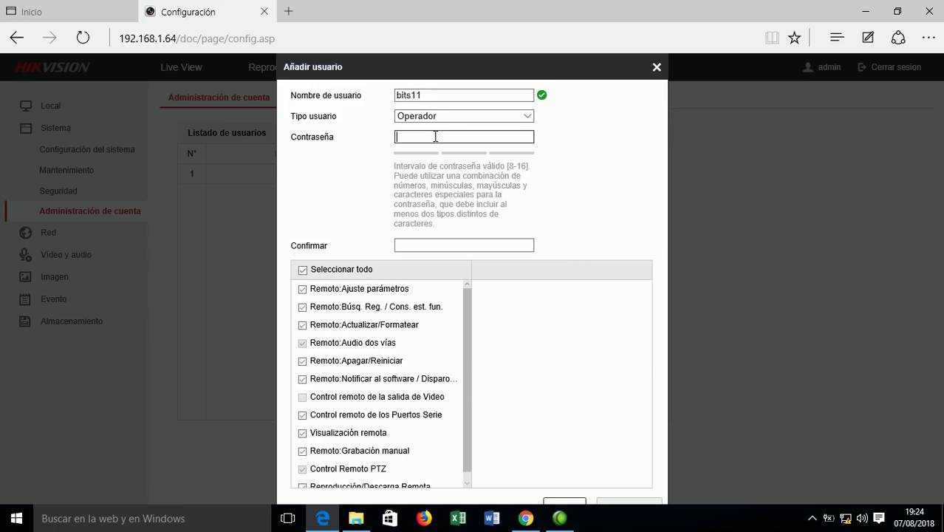
{"action": "type", "text": "*****"}
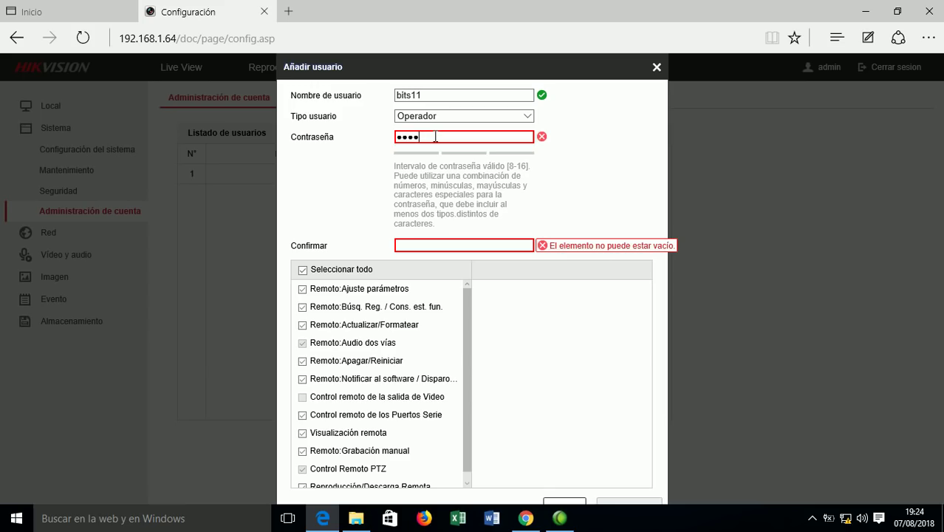
{"action": "type", "text": "***"}
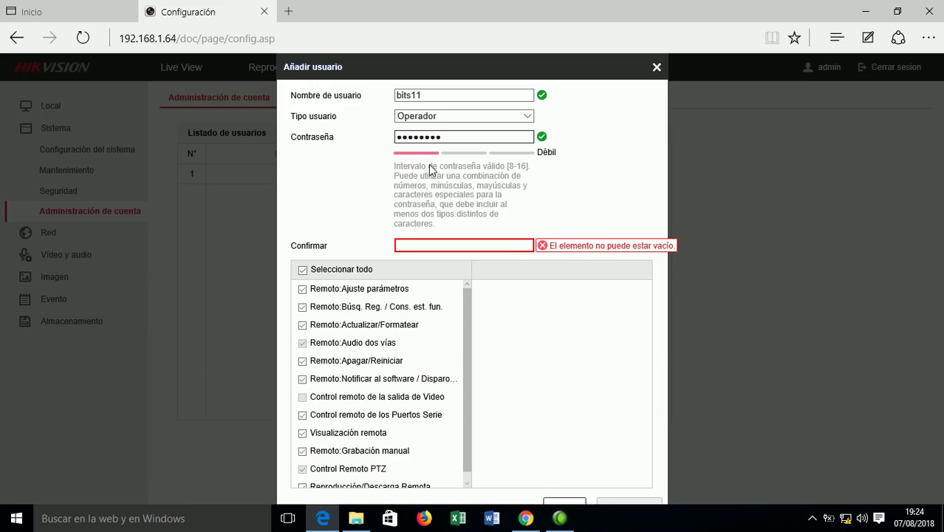
{"action": "left_click", "coordinate": [456, 244]}
{"action": "type", "text": "**"}
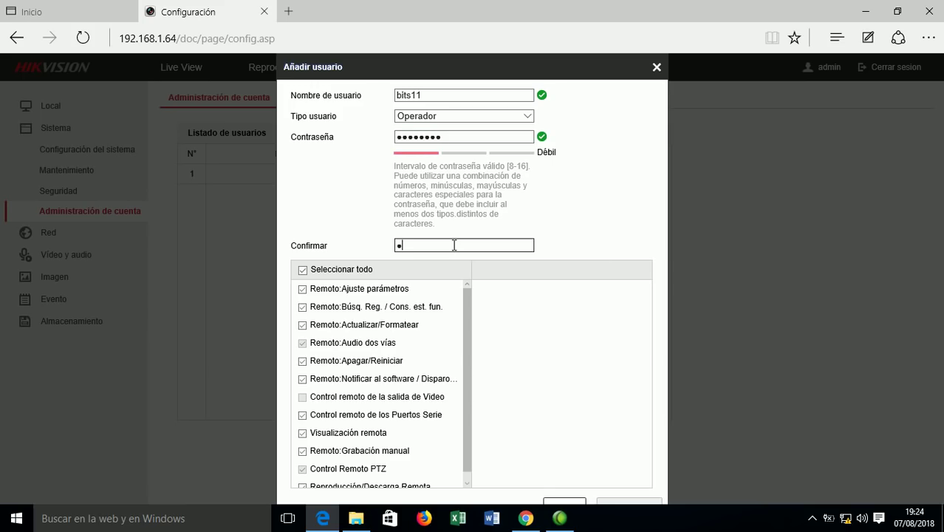
{"action": "type", "text": "*****"}
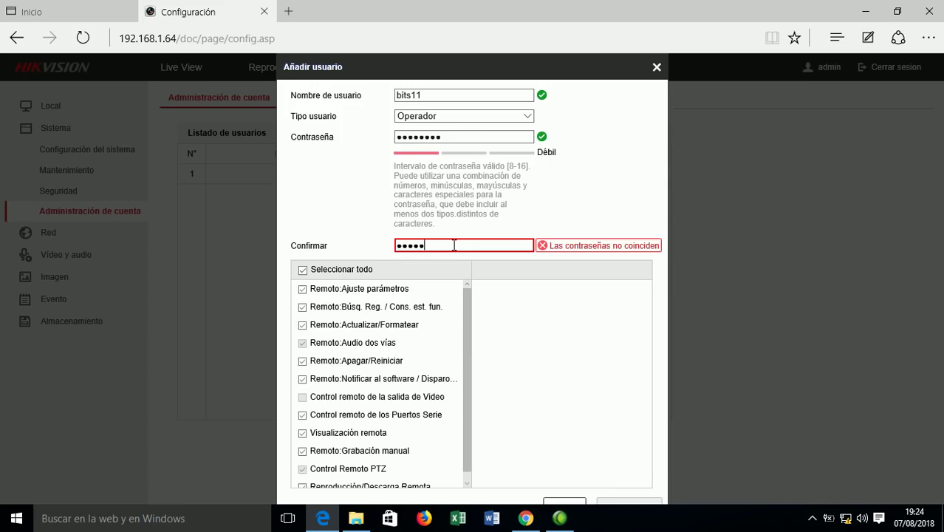
{"action": "type", "text": "*"}
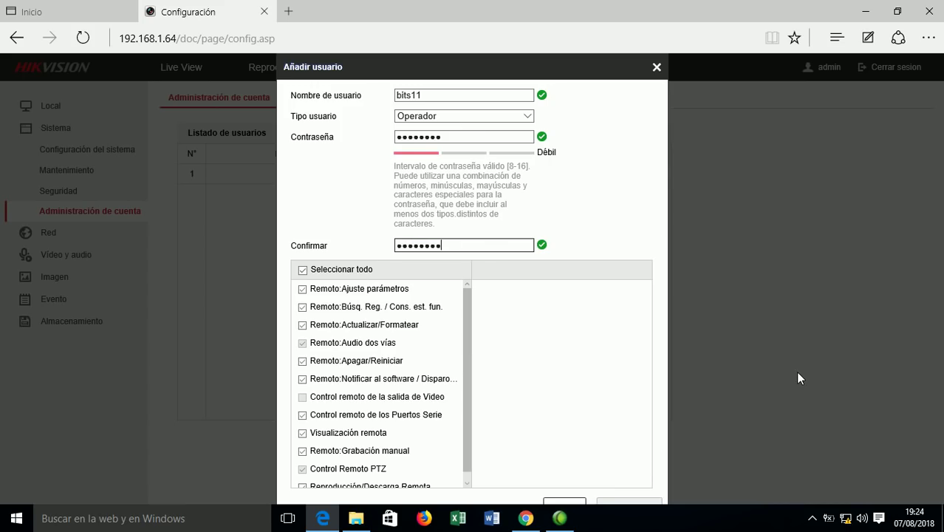
{"action": "left_click", "coordinate": [568, 503]}
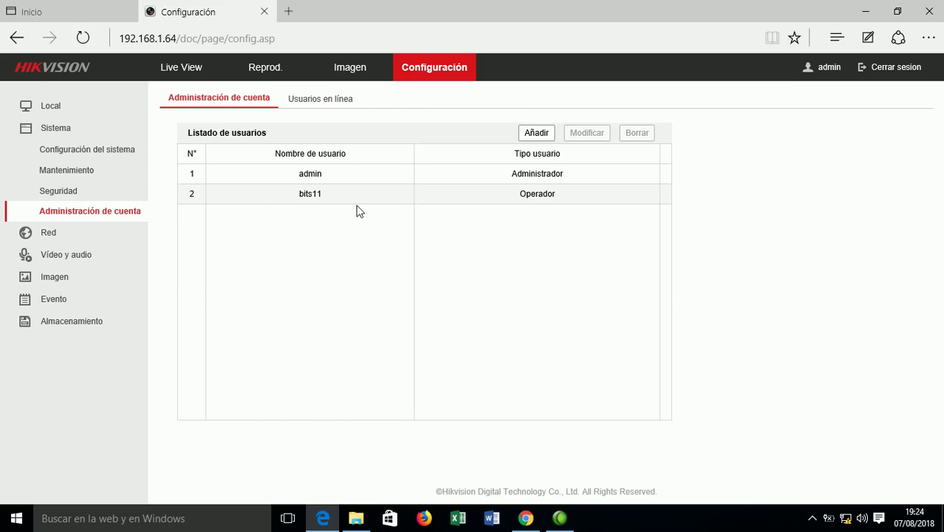
Review device information and maintenance pages, ending on Seguridad with RTSP authentication Básico.
{"action": "left_click", "coordinate": [58, 132]}
{"action": "left_click", "coordinate": [58, 131]}
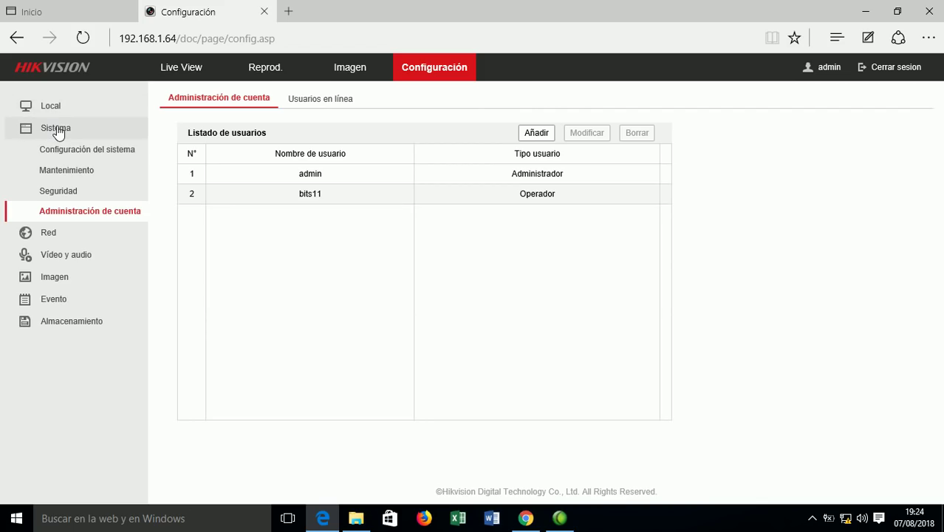
{"action": "left_click", "coordinate": [106, 157]}
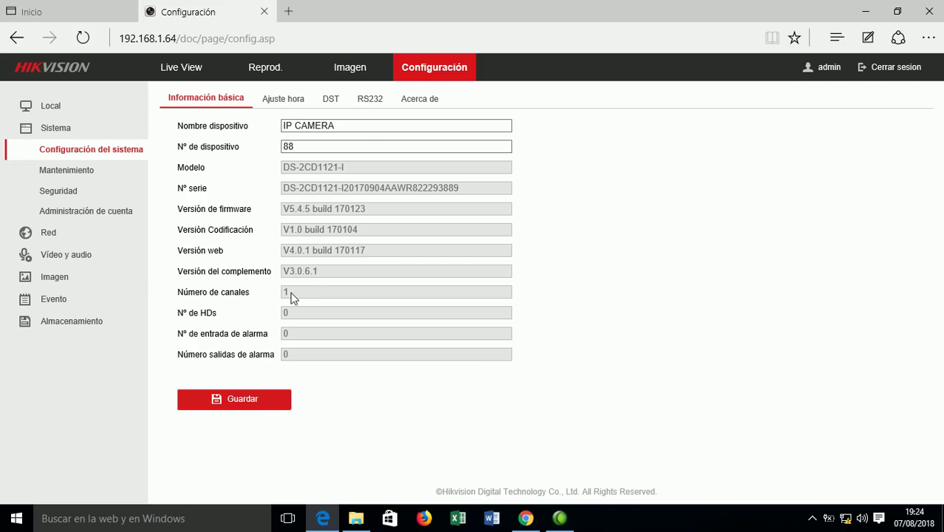
{"action": "left_click", "coordinate": [74, 171]}
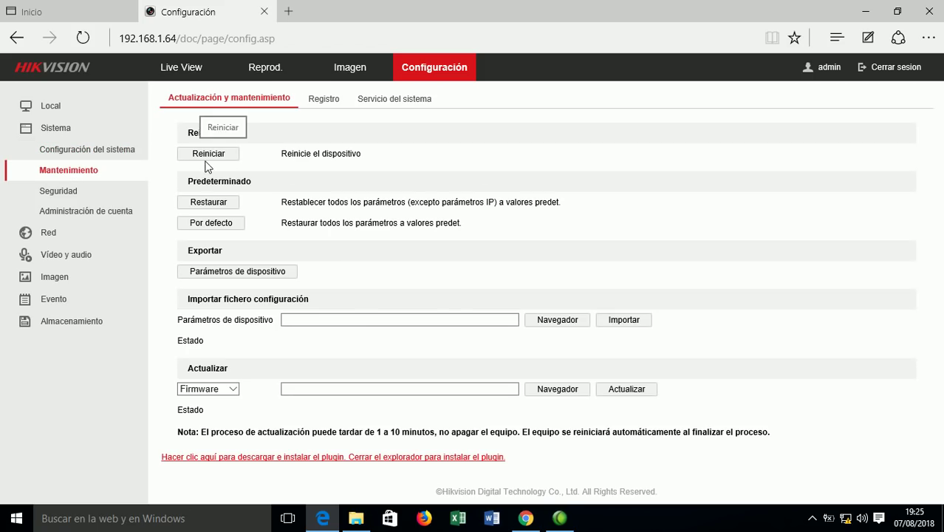
{"action": "left_click", "coordinate": [66, 196]}
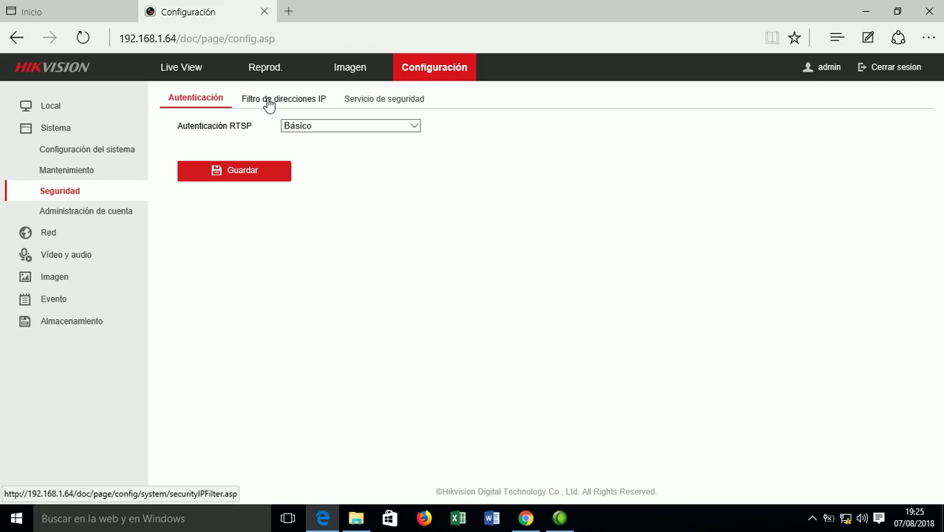
Open the TCP/IP settings (IPv4 192.168.1.64, gateway 192.168.1.1, DNS 8.8.8.8) and select the IPv4 field.
{"action": "left_click", "coordinate": [50, 233]}
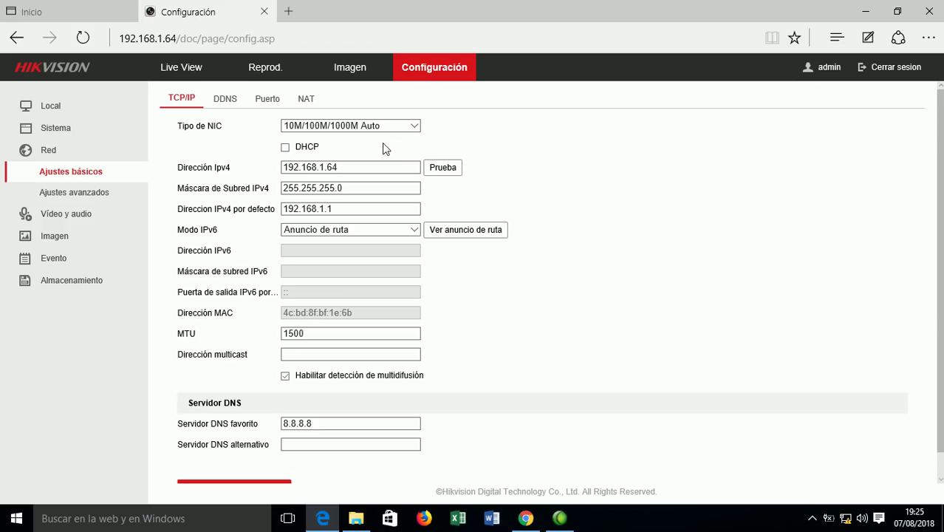
{"action": "left_click", "coordinate": [327, 167]}
On the DDNS tab, keep DynDNS as provider but leave DDNS disabled.
{"action": "left_click", "coordinate": [225, 100]}
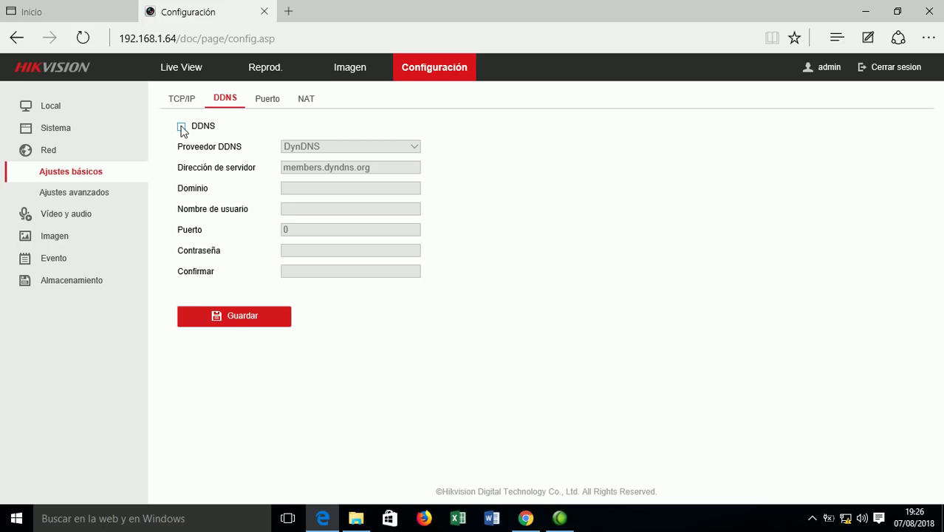
{"action": "left_click", "coordinate": [181, 129]}
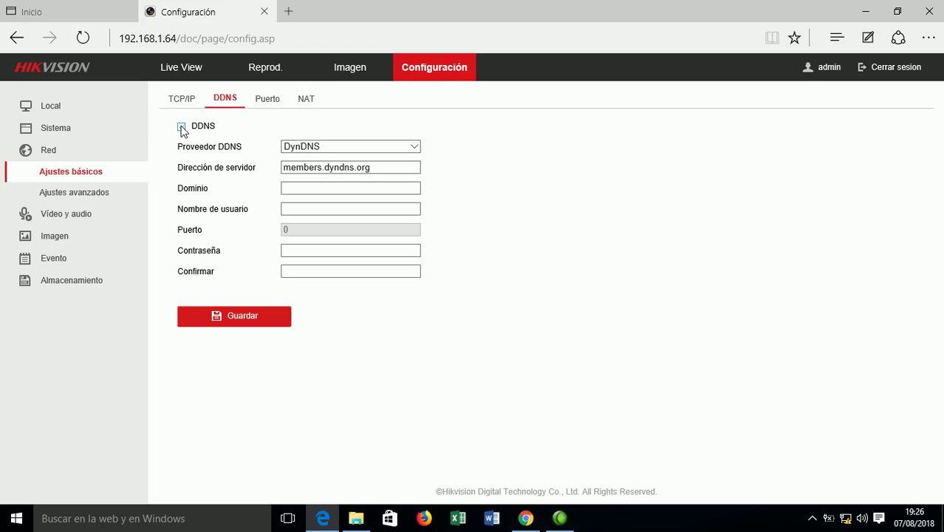
{"action": "left_click", "coordinate": [415, 147]}
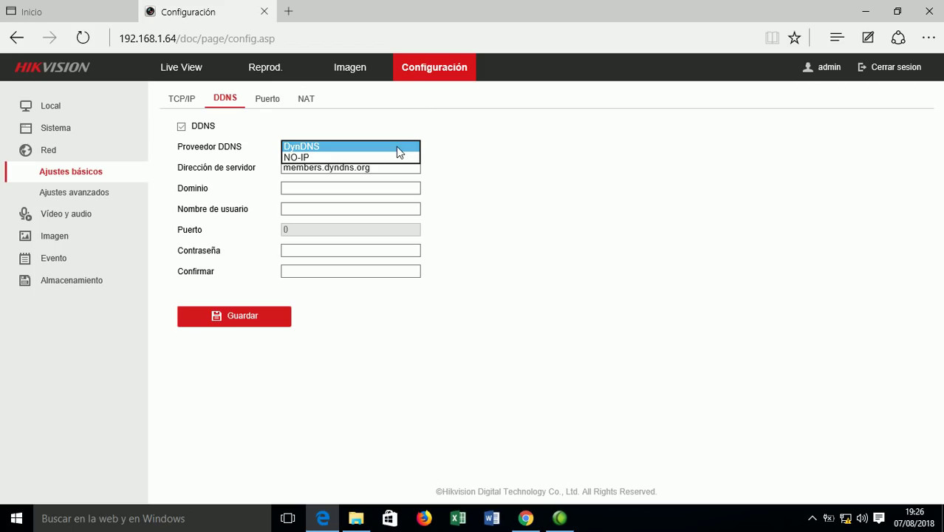
{"action": "left_click", "coordinate": [447, 155]}
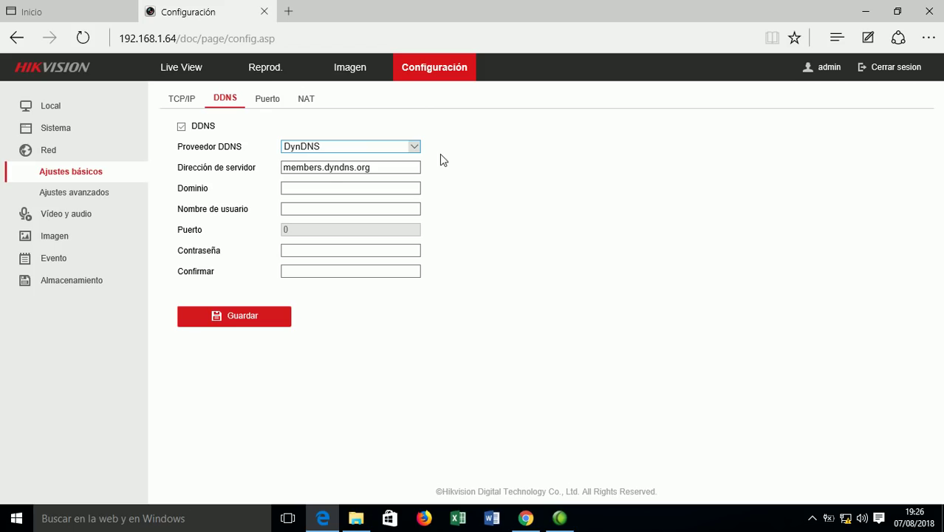
{"action": "left_click", "coordinate": [181, 127]}
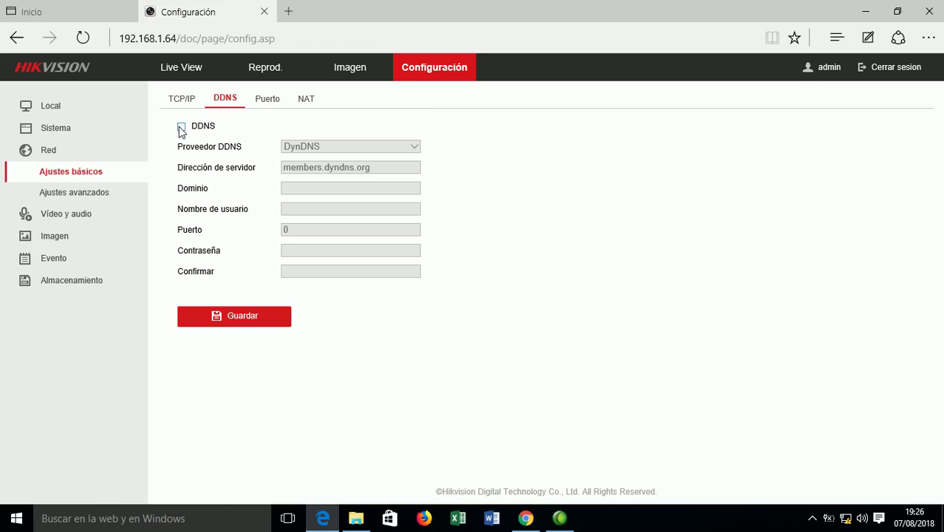
Inspect the port values: HTTP 80, RTSP 554, HTTPS 443 and server port 8000.
{"action": "left_click", "coordinate": [271, 105]}
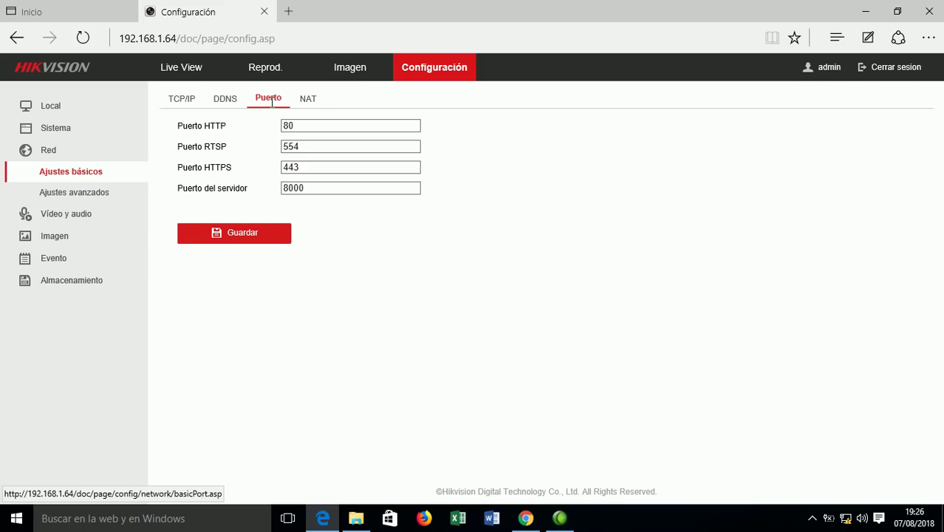
{"action": "left_click", "coordinate": [299, 125]}
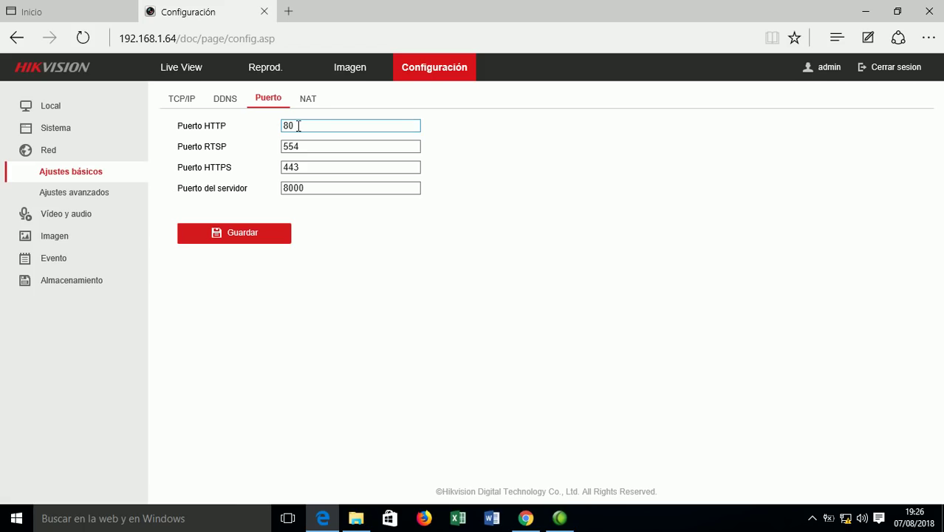
{"action": "left_click", "coordinate": [307, 146]}
{"action": "left_click", "coordinate": [306, 167]}
{"action": "left_click", "coordinate": [308, 187]}
{"action": "left_click", "coordinate": [227, 98]}
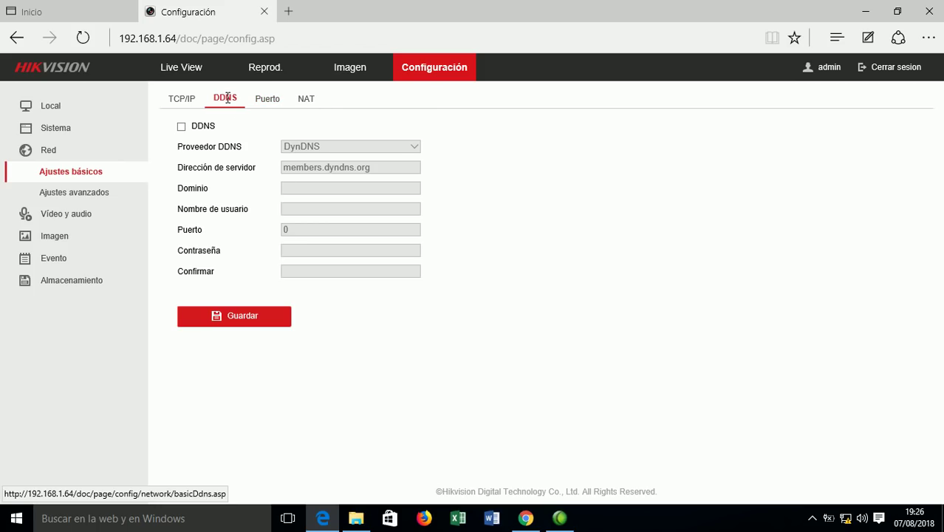
{"action": "left_click", "coordinate": [265, 99]}
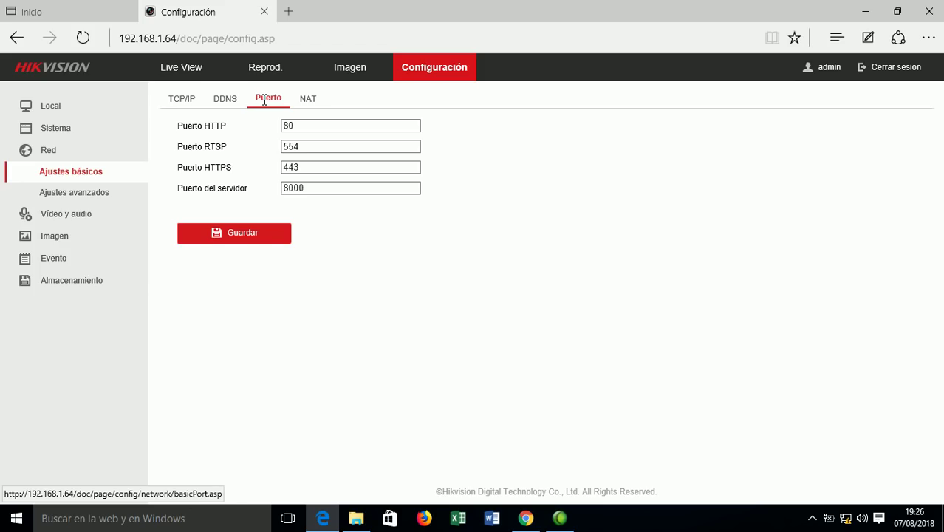
{"action": "left_click", "coordinate": [307, 106]}
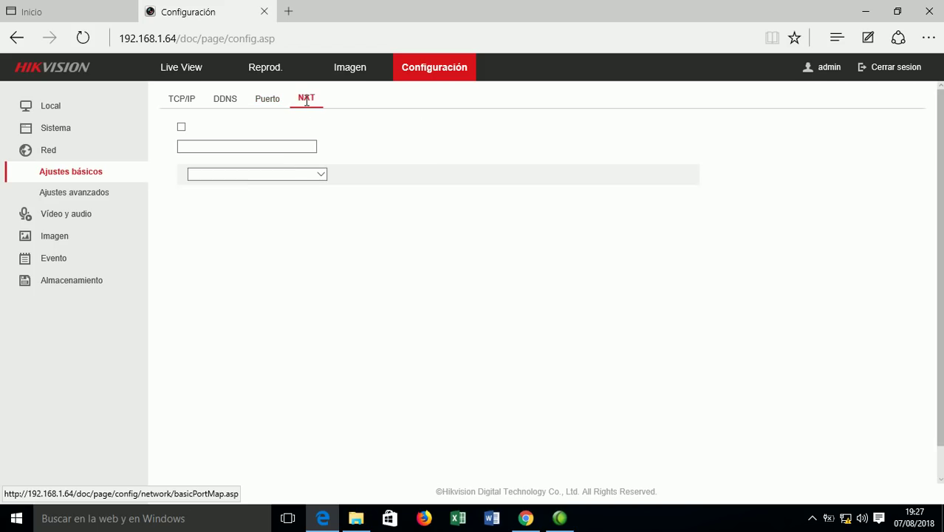
{"action": "left_click", "coordinate": [273, 106]}
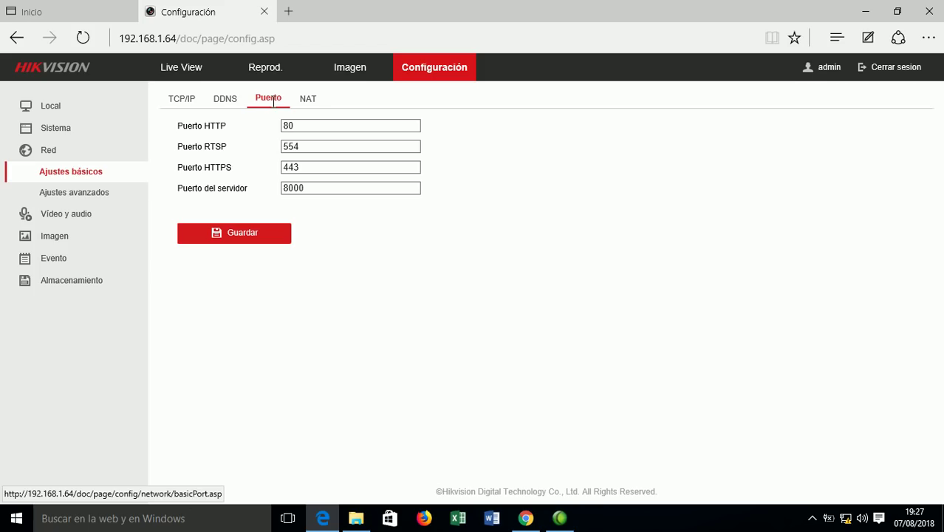
{"action": "left_click", "coordinate": [317, 167]}
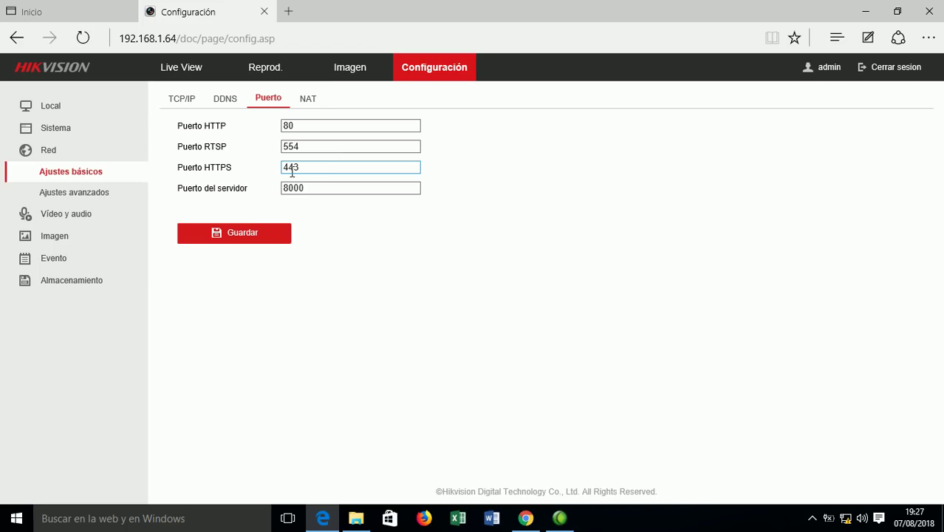
{"action": "left_click", "coordinate": [112, 196]}
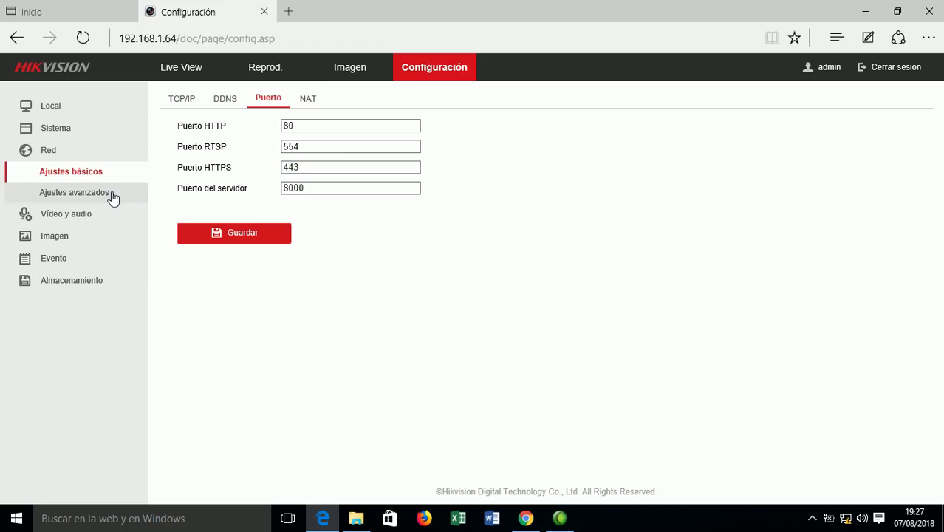
Browse the advanced network Email and platform access tabs, then go to Video y audio and Live View.
{"action": "left_click", "coordinate": [113, 196]}
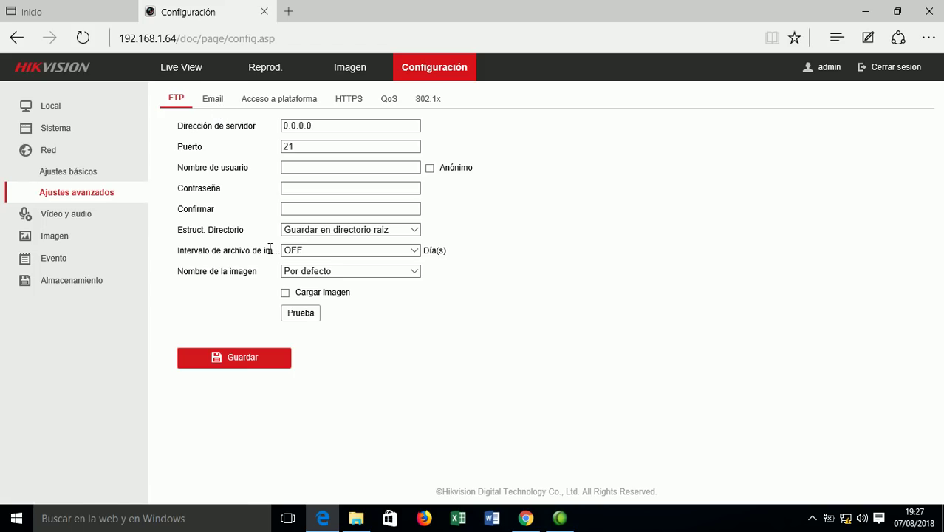
{"action": "left_click", "coordinate": [214, 100]}
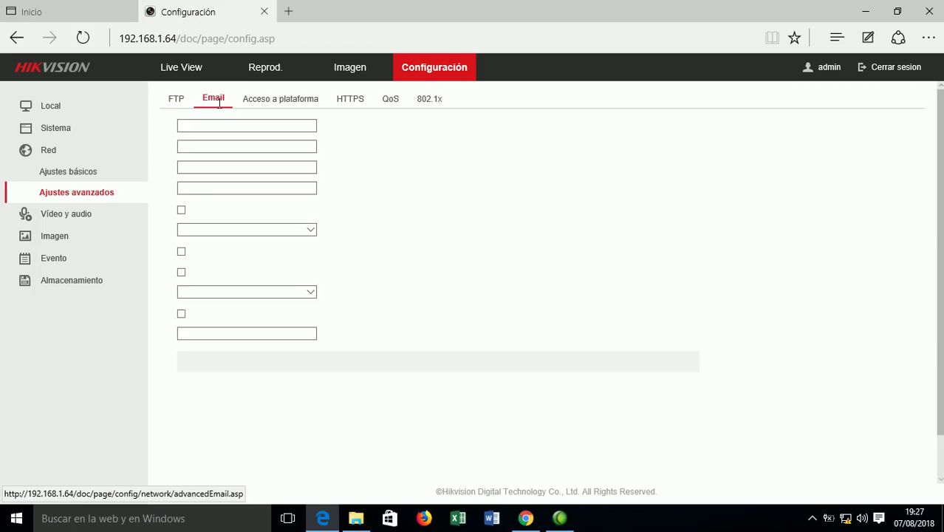
{"action": "left_click", "coordinate": [278, 99]}
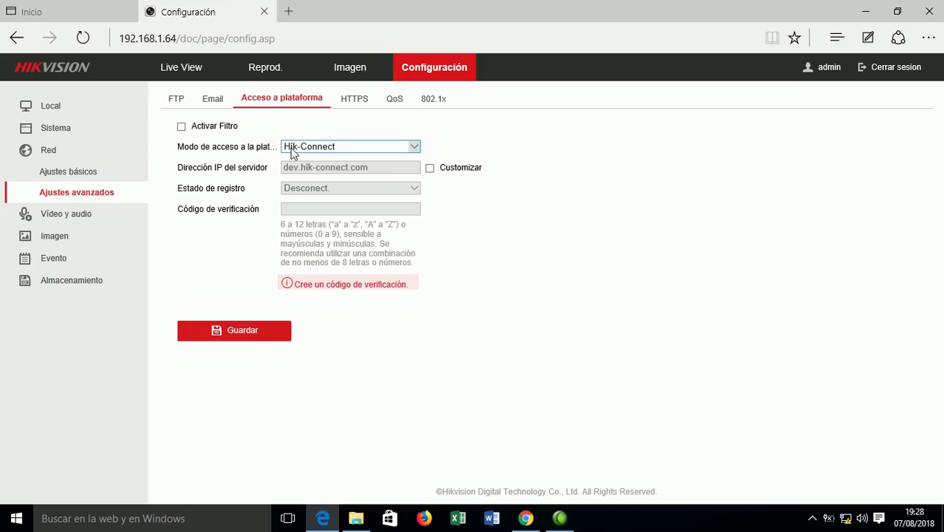
{"action": "left_click", "coordinate": [73, 219]}
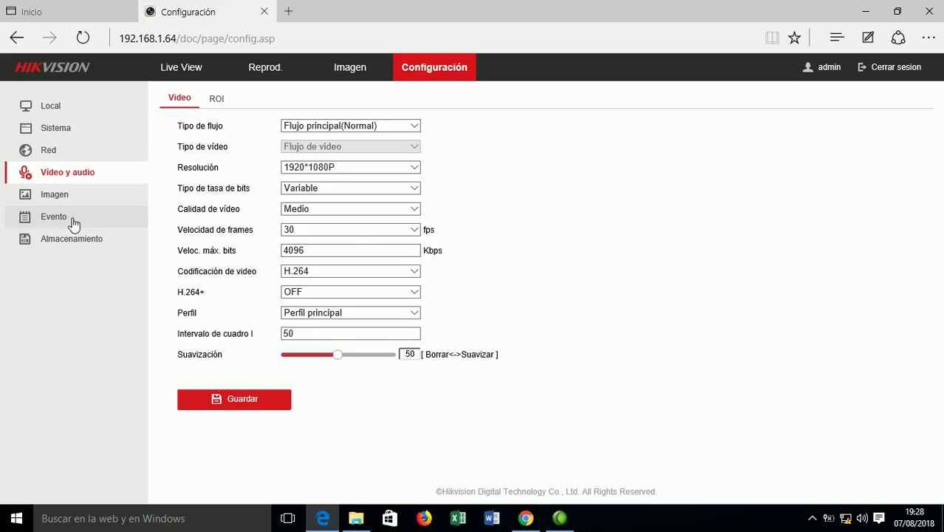
{"action": "left_click", "coordinate": [170, 68]}
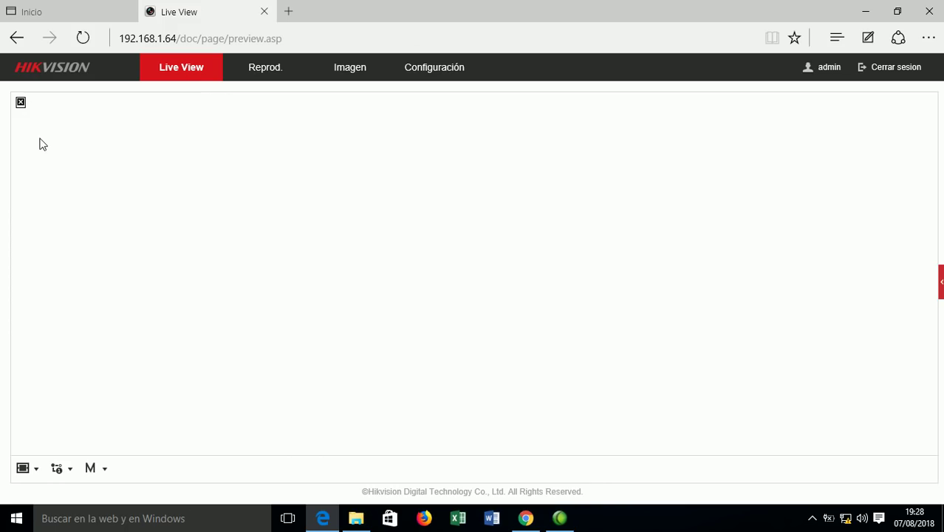
{"action": "left_click", "coordinate": [287, 43]}
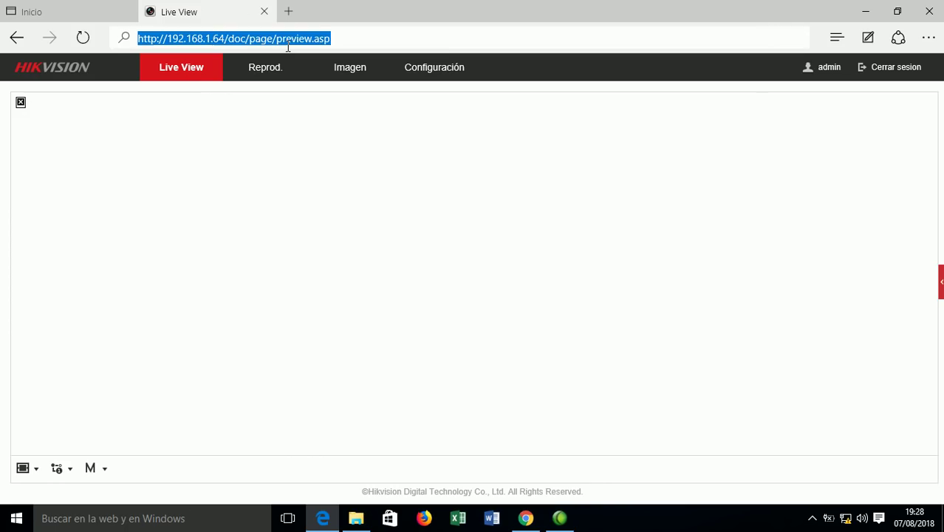
{"action": "key", "text": "Return"}
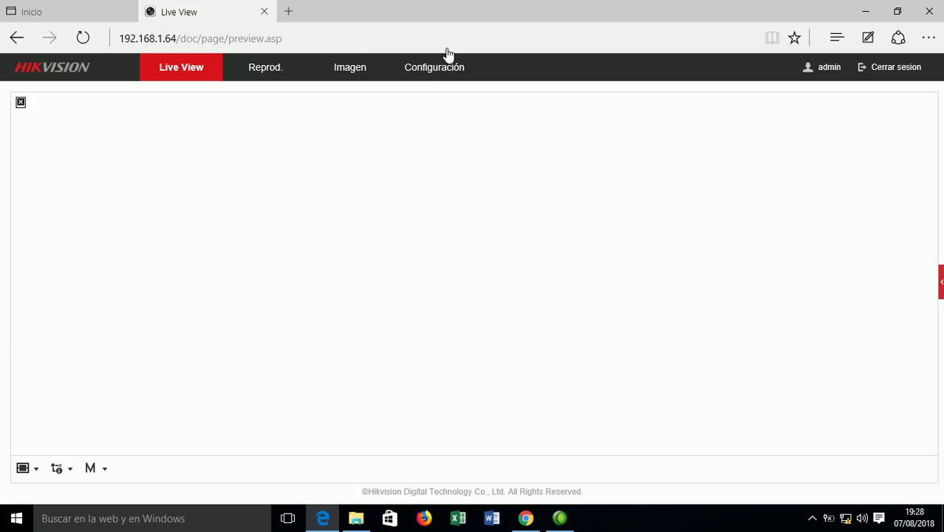
{"action": "left_click", "coordinate": [432, 69]}
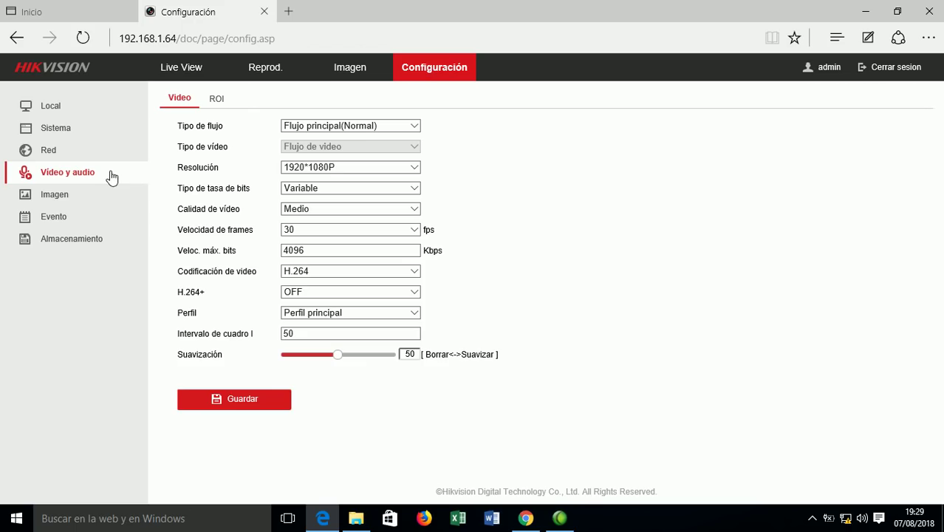
{"action": "left_click", "coordinate": [415, 127]}
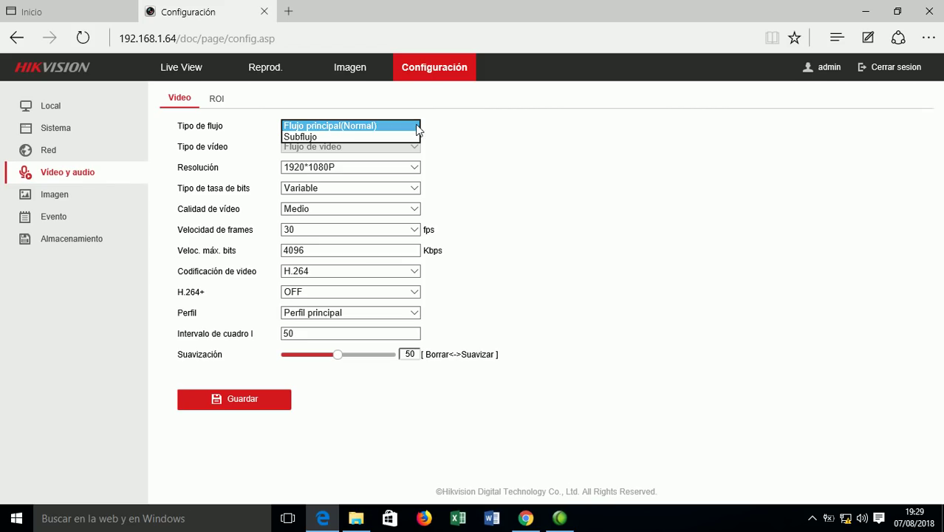
{"action": "left_click", "coordinate": [398, 136]}
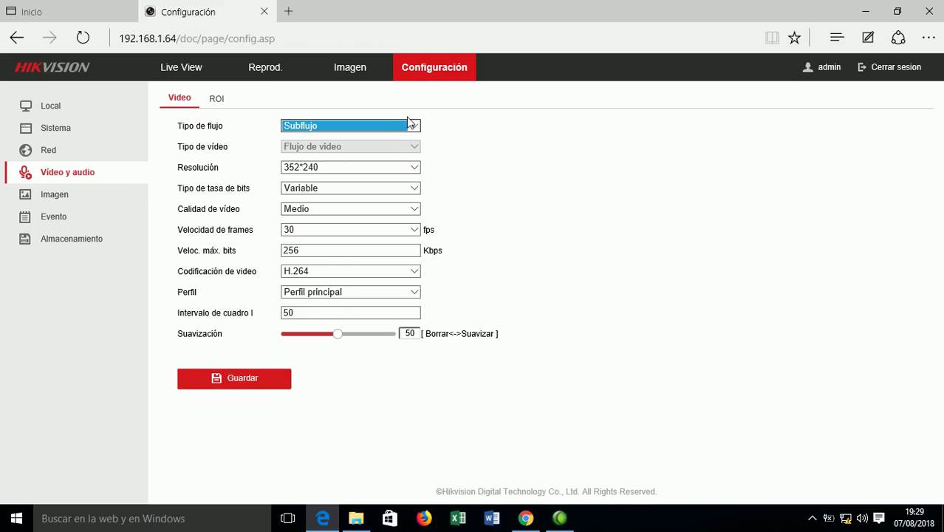
{"action": "left_click", "coordinate": [406, 127]}
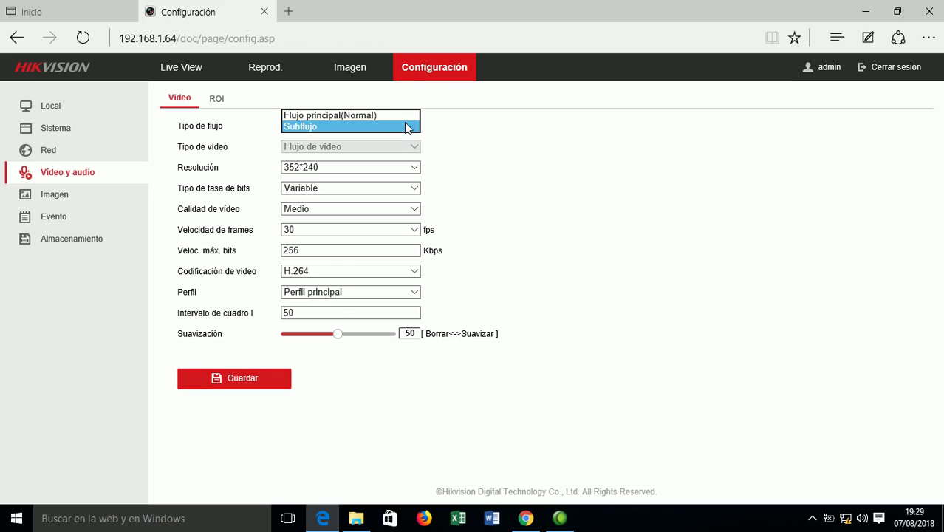
{"action": "left_click", "coordinate": [400, 115]}
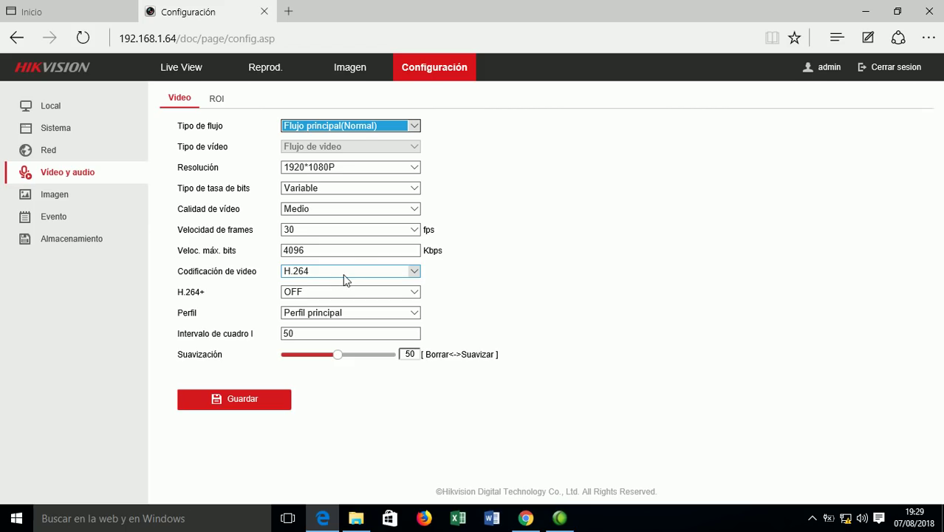
{"action": "left_click", "coordinate": [416, 127]}
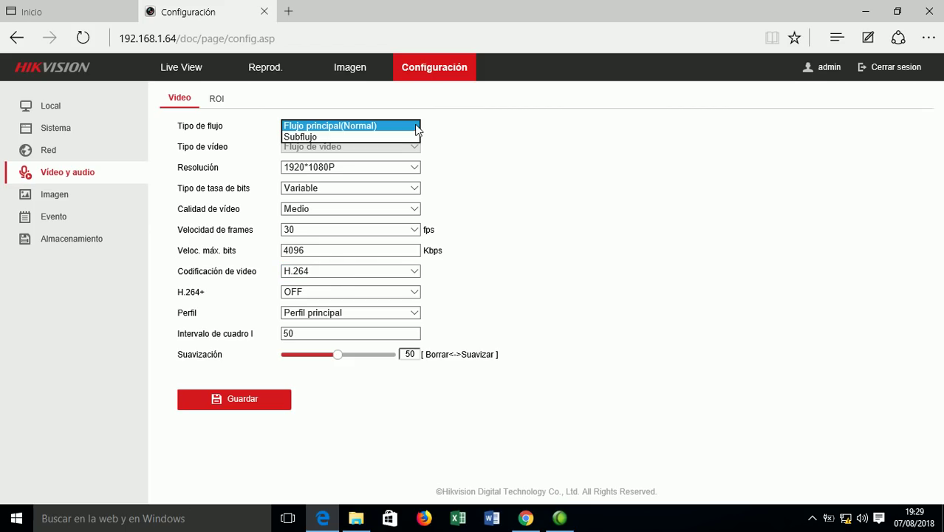
{"action": "left_click", "coordinate": [372, 137]}
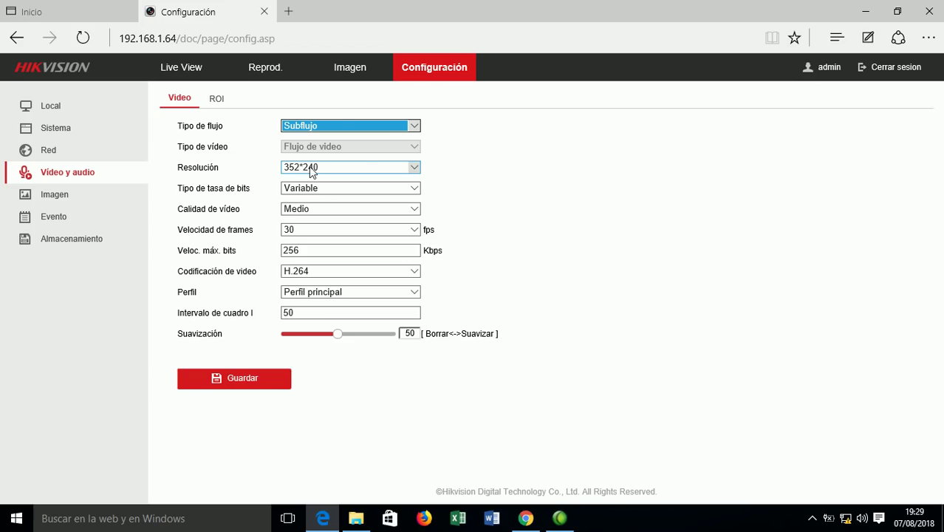
{"action": "left_click", "coordinate": [411, 127]}
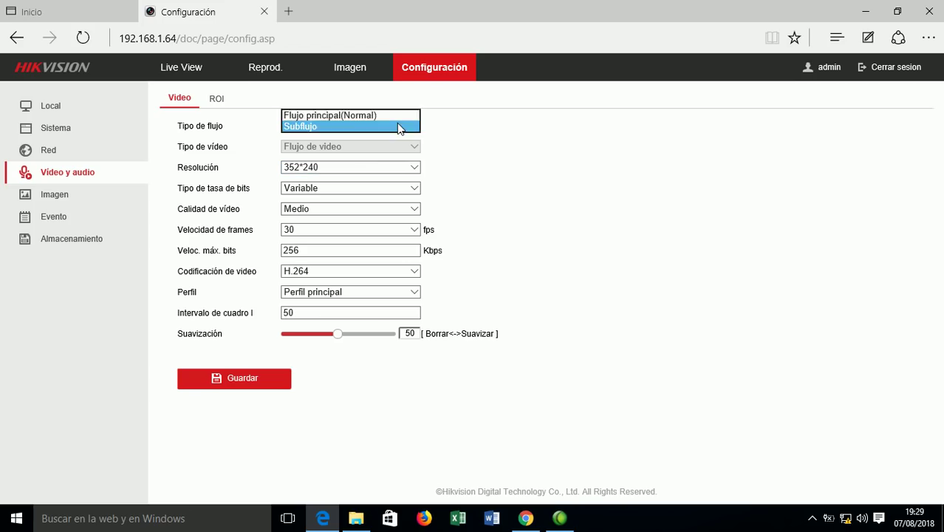
{"action": "left_click", "coordinate": [371, 115]}
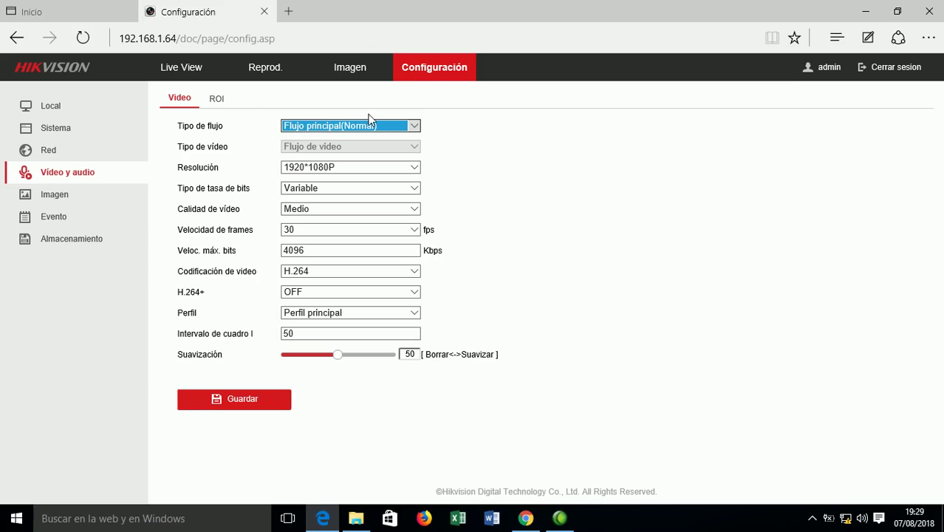
From the Imagen settings page, download the WebComponents.exe plugin installer and run it.
{"action": "left_click", "coordinate": [49, 198]}
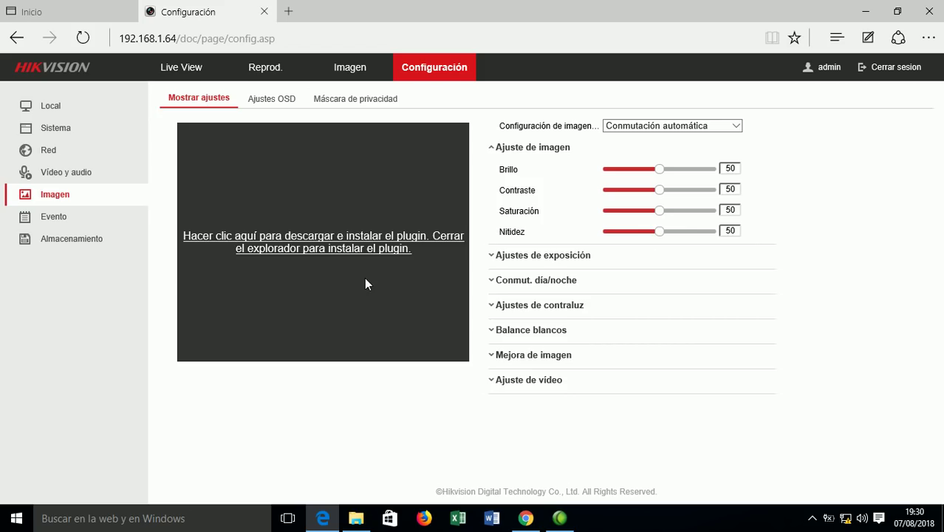
{"action": "left_click", "coordinate": [330, 237]}
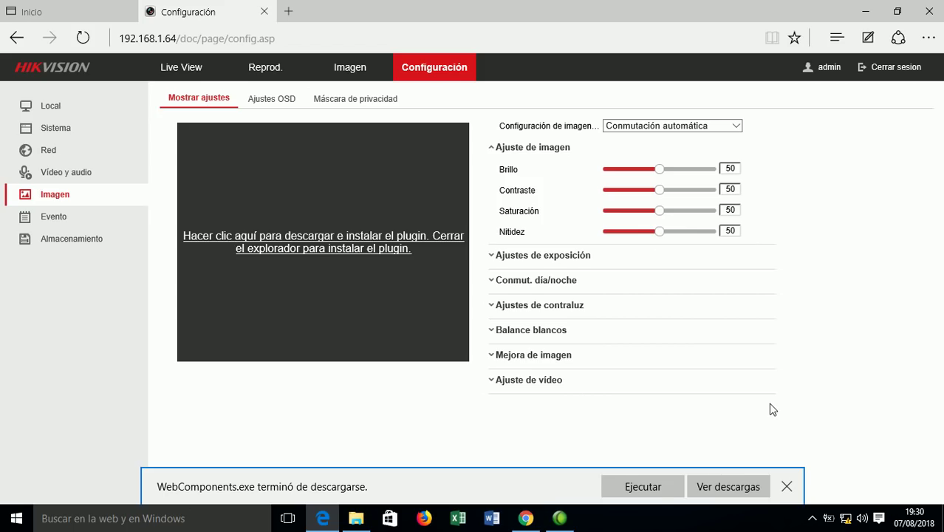
{"action": "left_click", "coordinate": [641, 485]}
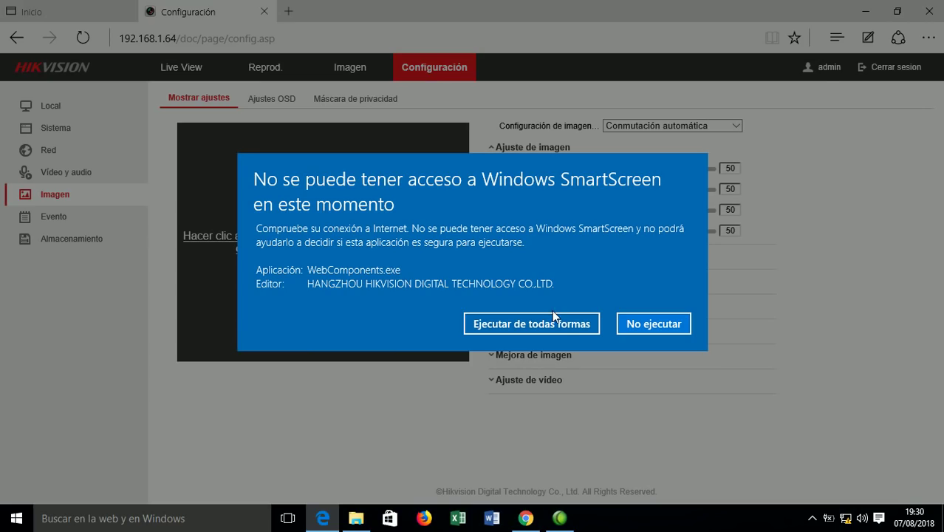
Allow the unverified Web Components installer past SmartScreen and finish its setup.
{"action": "left_click", "coordinate": [556, 326]}
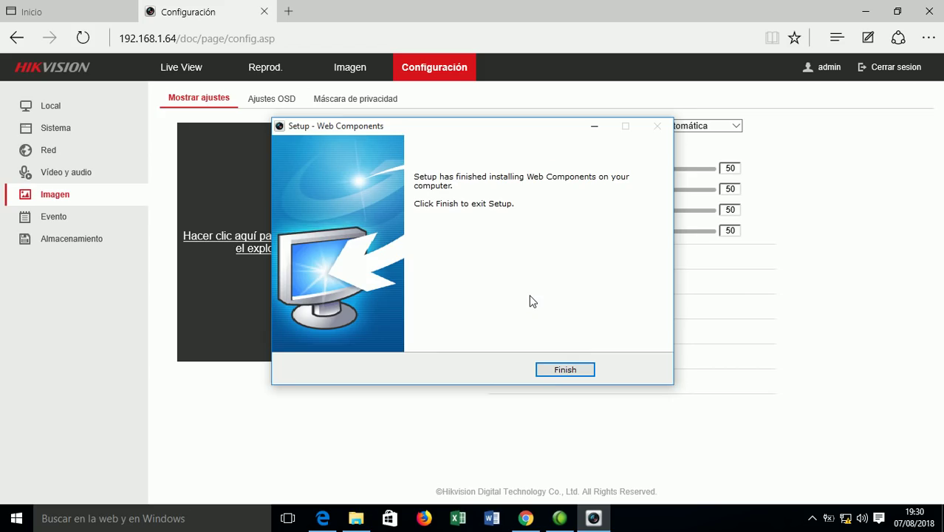
{"action": "left_click", "coordinate": [569, 369]}
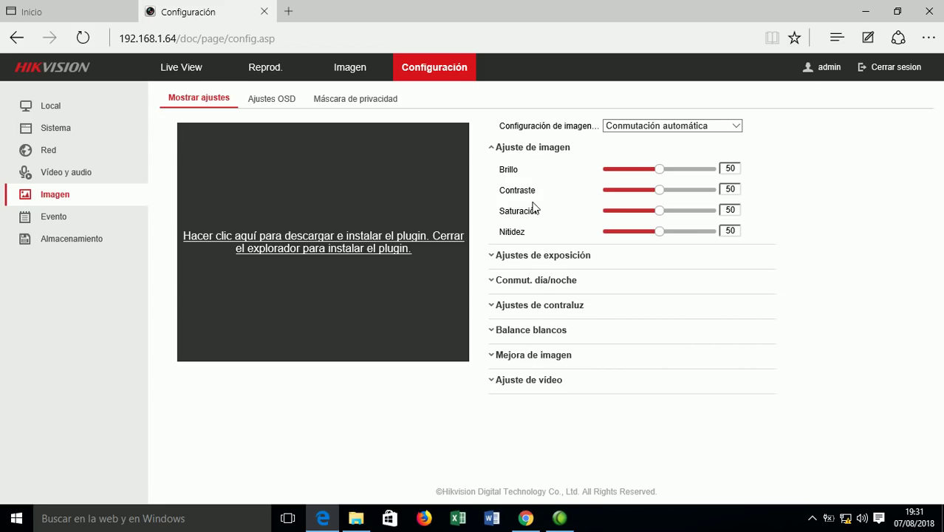
Expand the exposure, day/night, backlight, white balance and image enhancement groups to review them.
{"action": "left_click", "coordinate": [505, 260]}
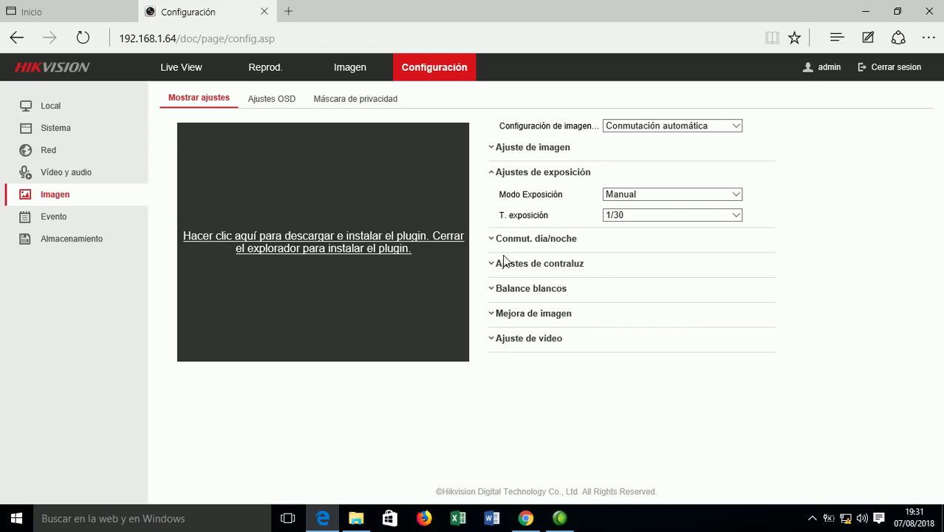
{"action": "left_click", "coordinate": [494, 243]}
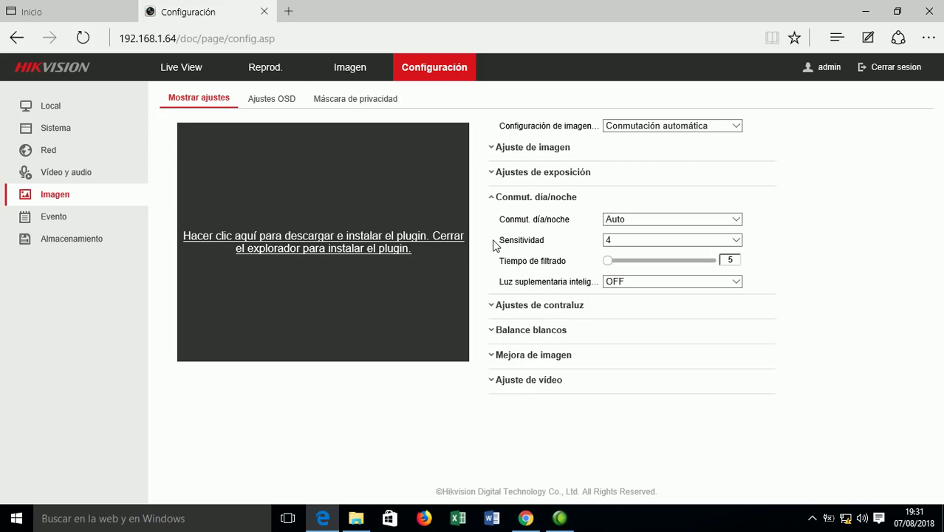
{"action": "left_click", "coordinate": [493, 306]}
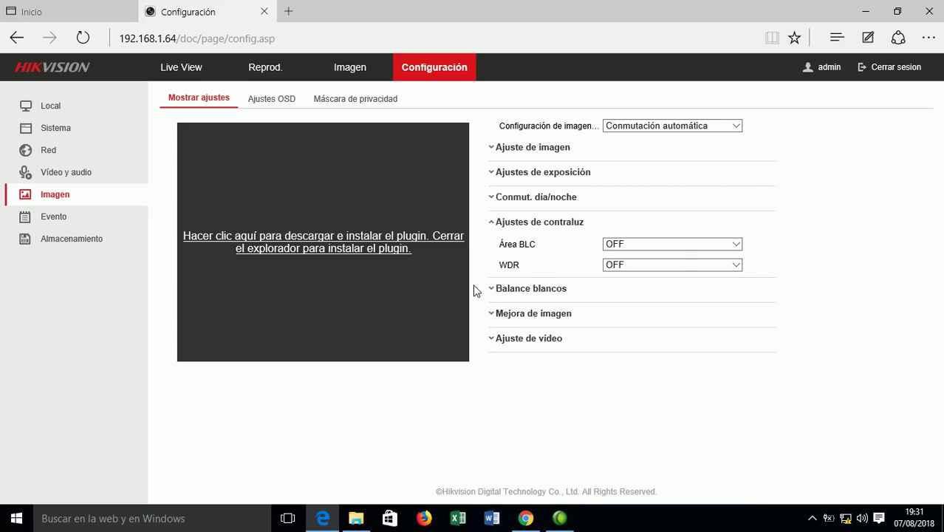
{"action": "left_click", "coordinate": [494, 291]}
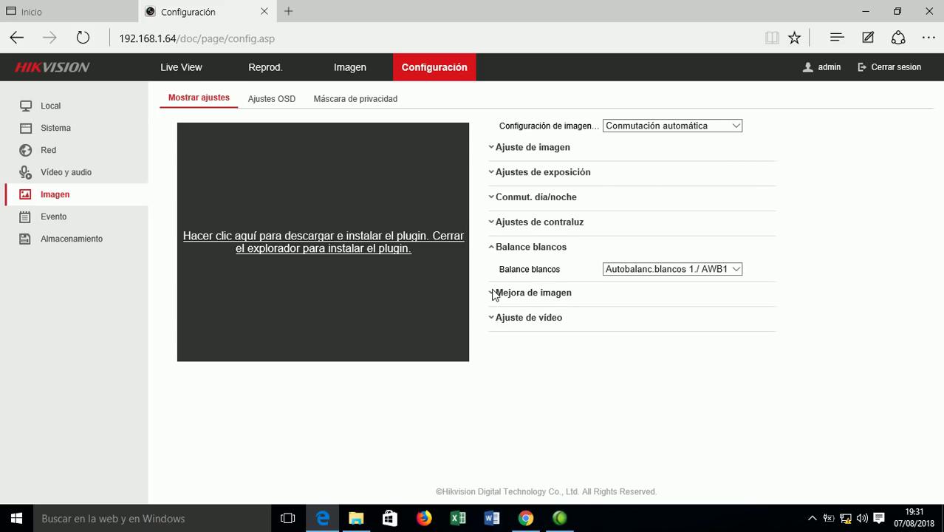
{"action": "left_click", "coordinate": [494, 294]}
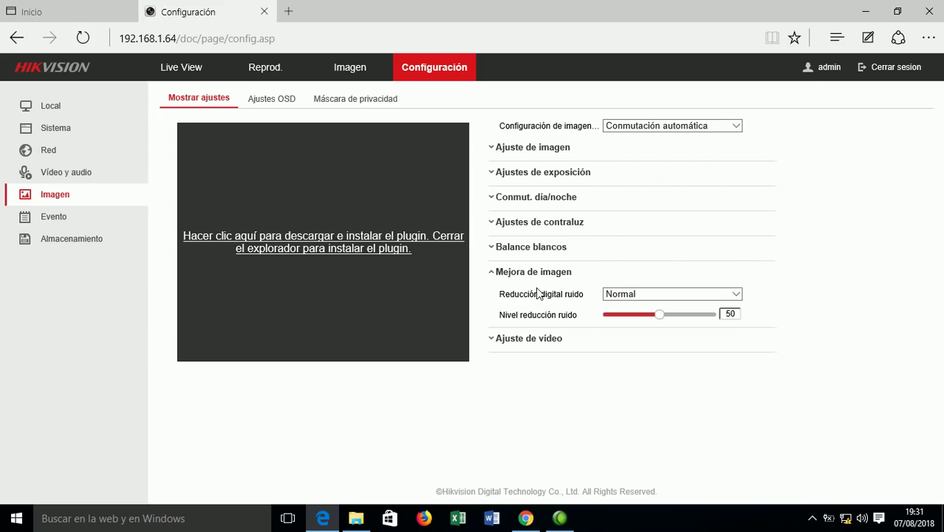
{"action": "left_click_drag", "start_coordinate": [502, 294], "coordinate": [583, 299]}
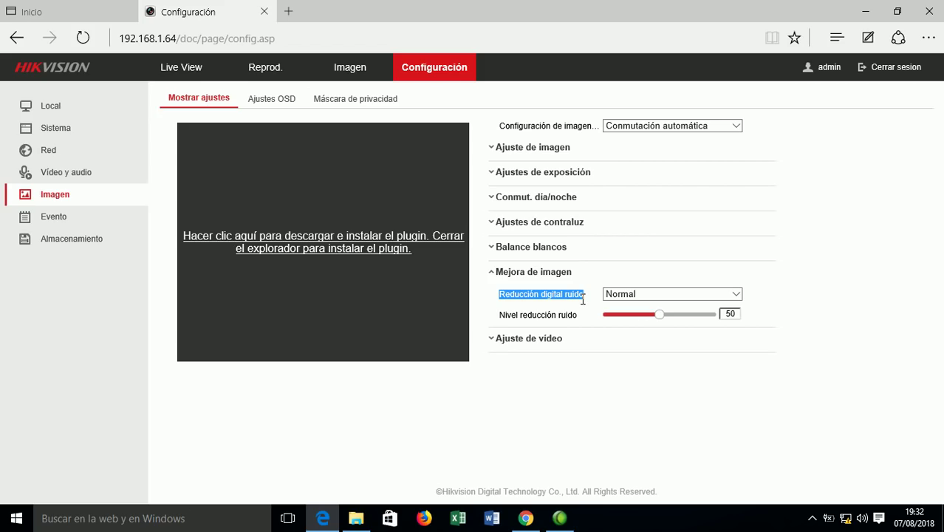
Keep digital noise reduction at Normal, review the video adjustments, and switch to Ajustes OSD.
{"action": "left_click", "coordinate": [637, 294]}
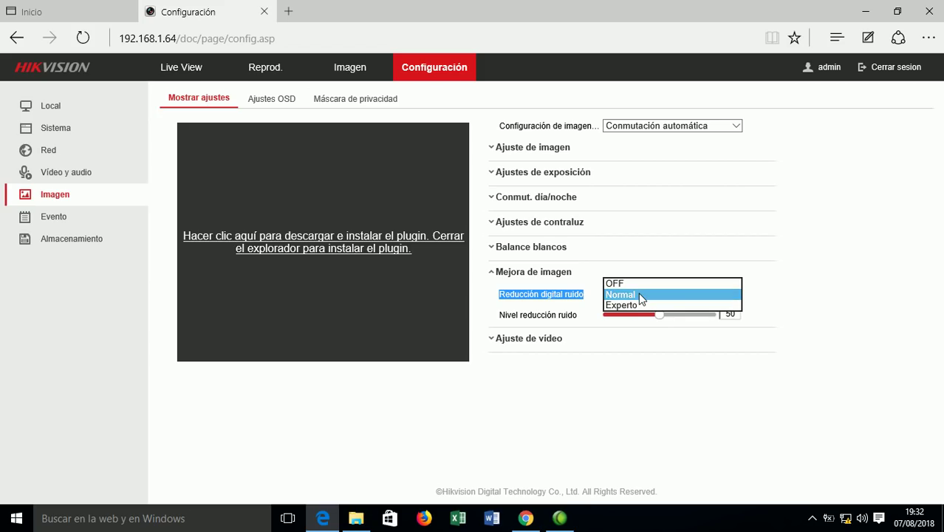
{"action": "left_click", "coordinate": [639, 295]}
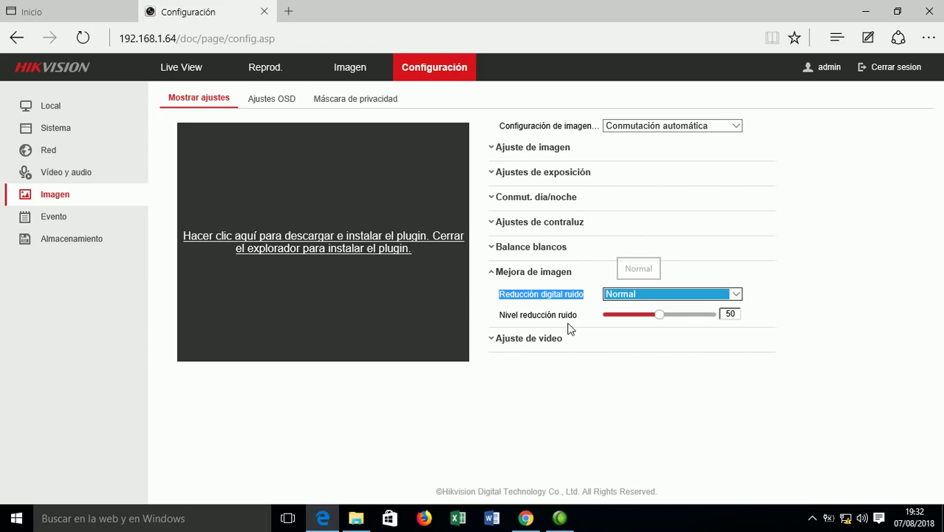
{"action": "left_click", "coordinate": [493, 343]}
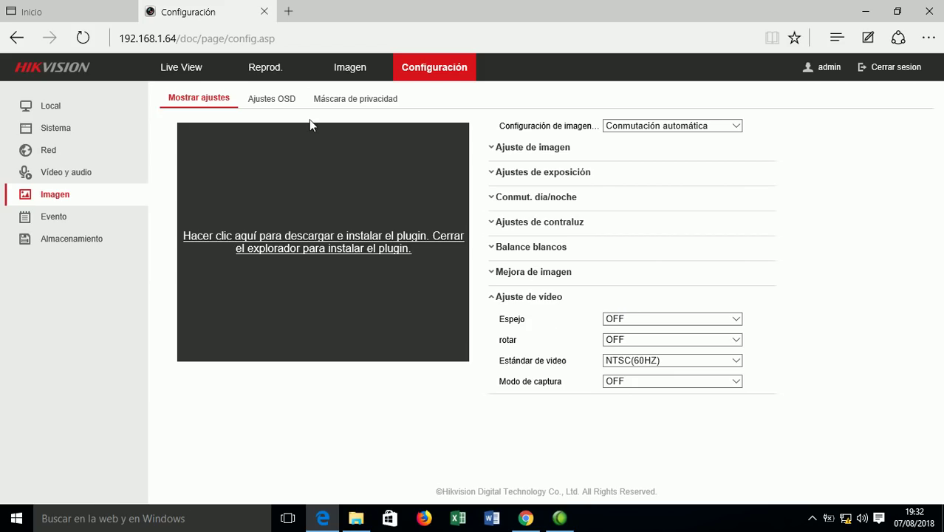
{"action": "left_click", "coordinate": [265, 103]}
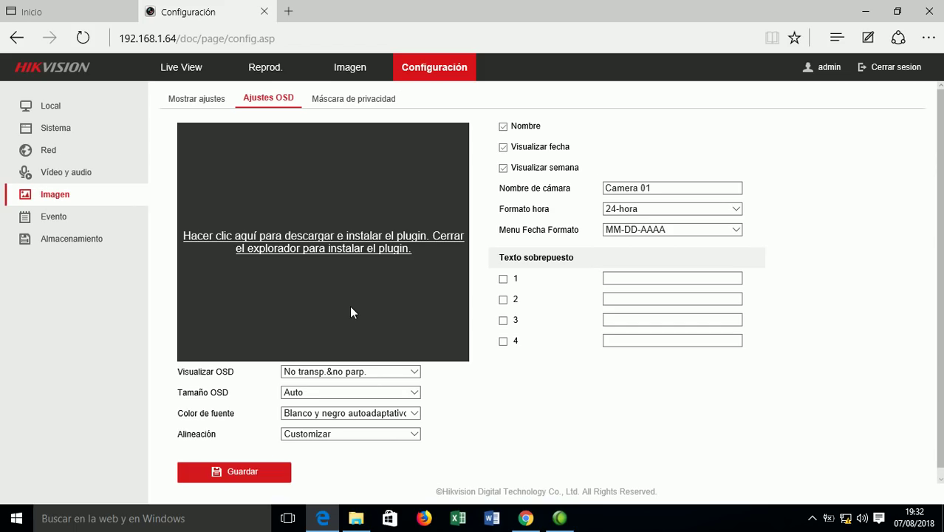
Uncheck the Nombre and Visualizar fecha overlays and save the OSD settings twice.
{"action": "left_click", "coordinate": [503, 127]}
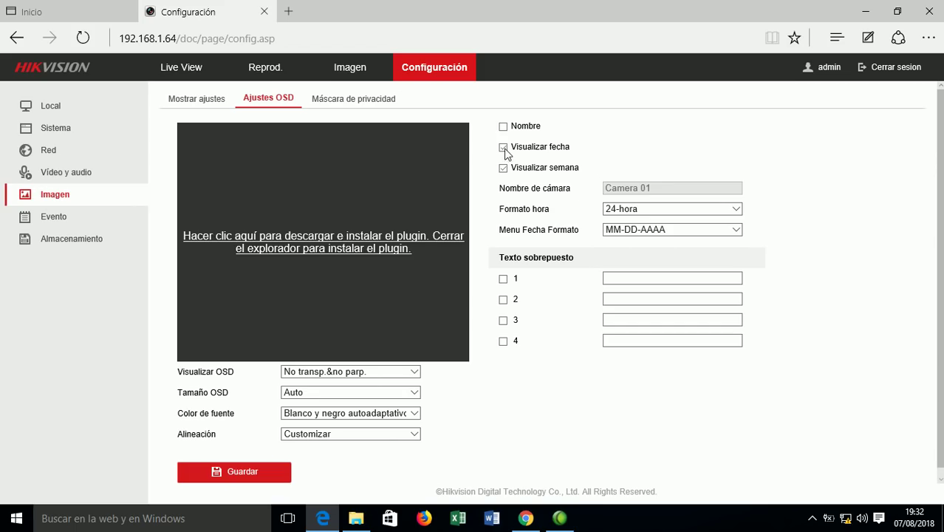
{"action": "left_click", "coordinate": [503, 148]}
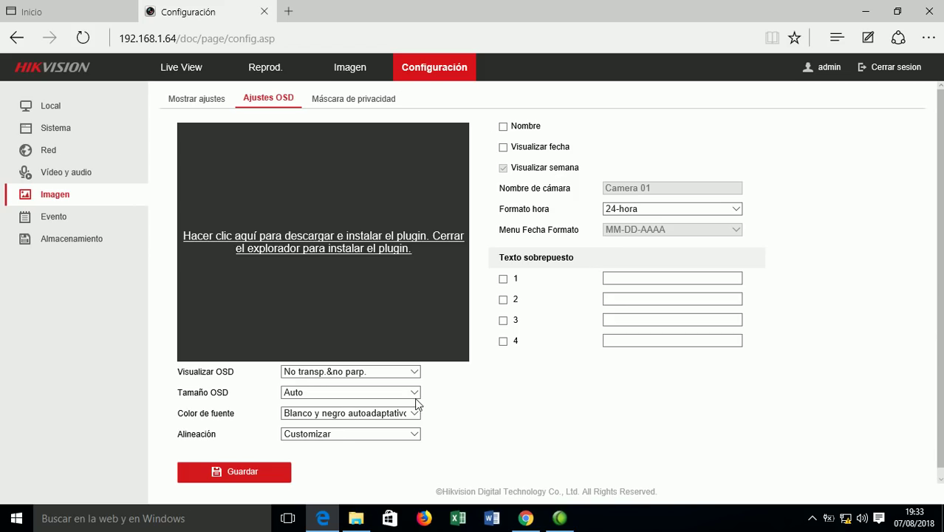
{"action": "left_click", "coordinate": [242, 476]}
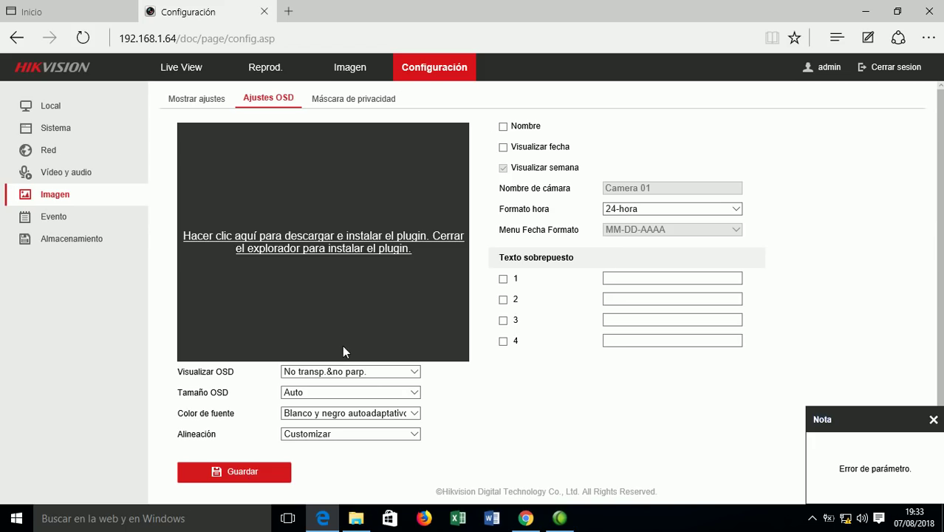
{"action": "left_click", "coordinate": [252, 477]}
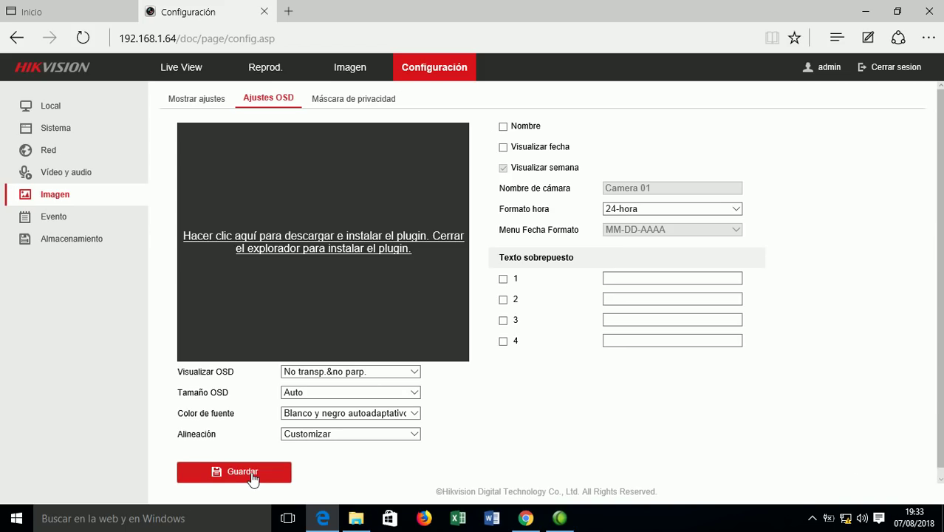
Toggle the date and name overlays, save again, and leave the camera name hidden.
{"action": "left_click", "coordinate": [503, 147]}
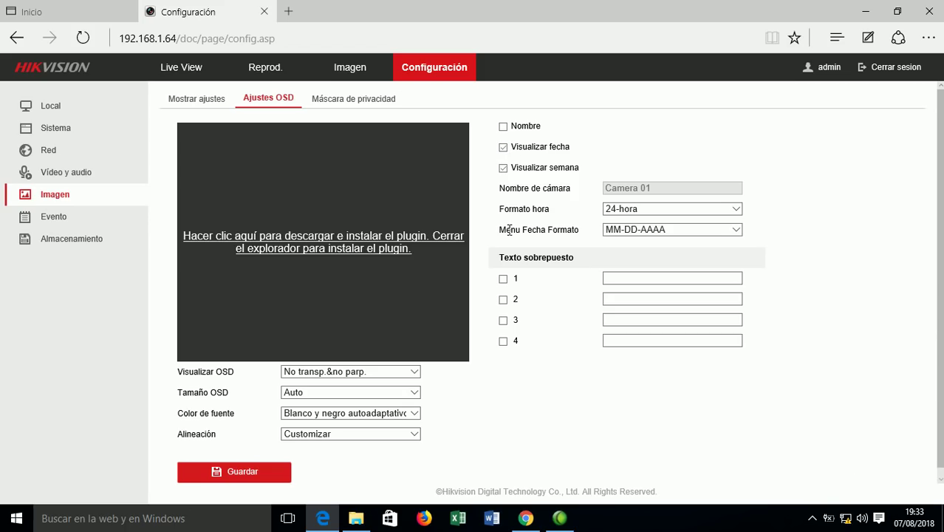
{"action": "left_click", "coordinate": [503, 147]}
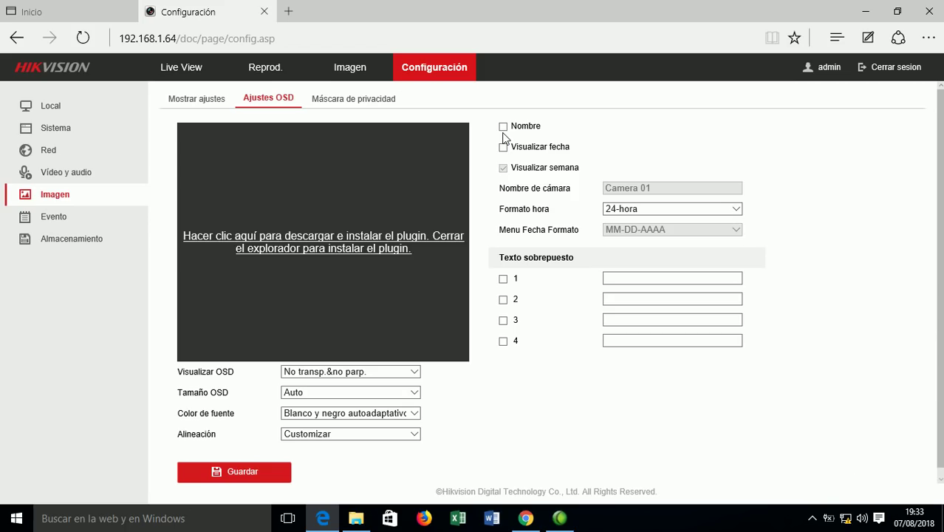
{"action": "left_click", "coordinate": [503, 128]}
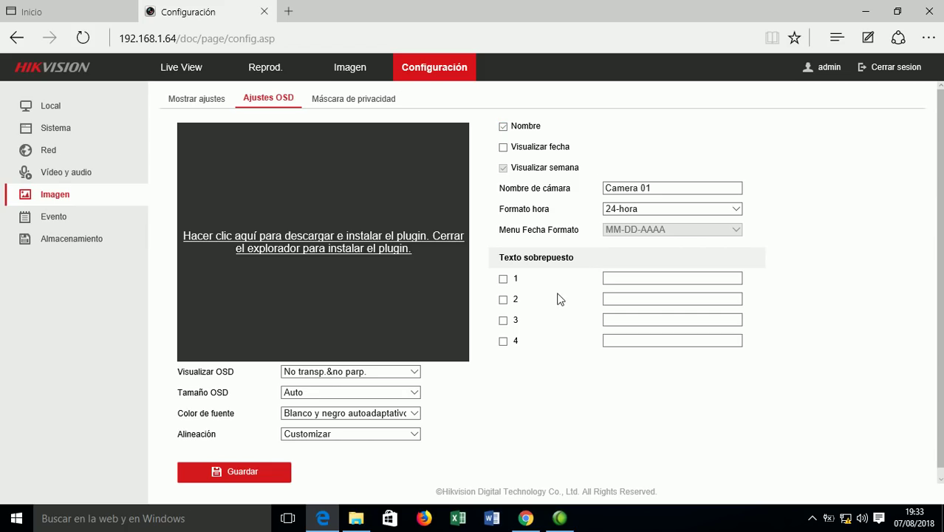
{"action": "left_click", "coordinate": [246, 470]}
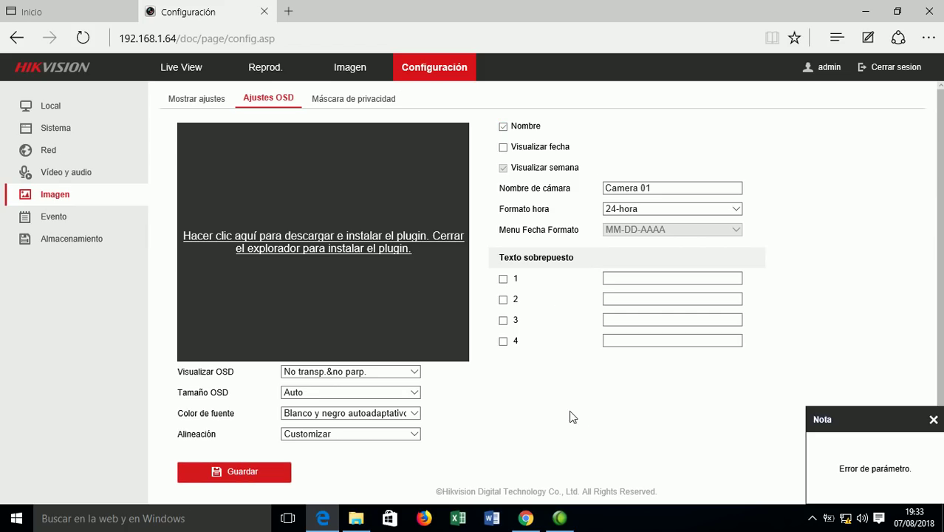
{"action": "left_click", "coordinate": [504, 128]}
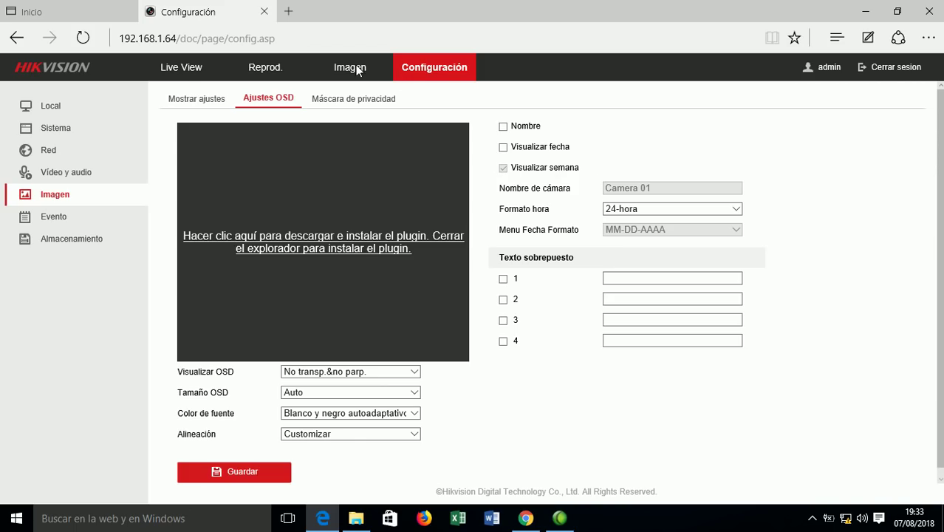
Return to Live View, select the page address, then close Edge with all its tabs.
{"action": "left_click", "coordinate": [182, 74]}
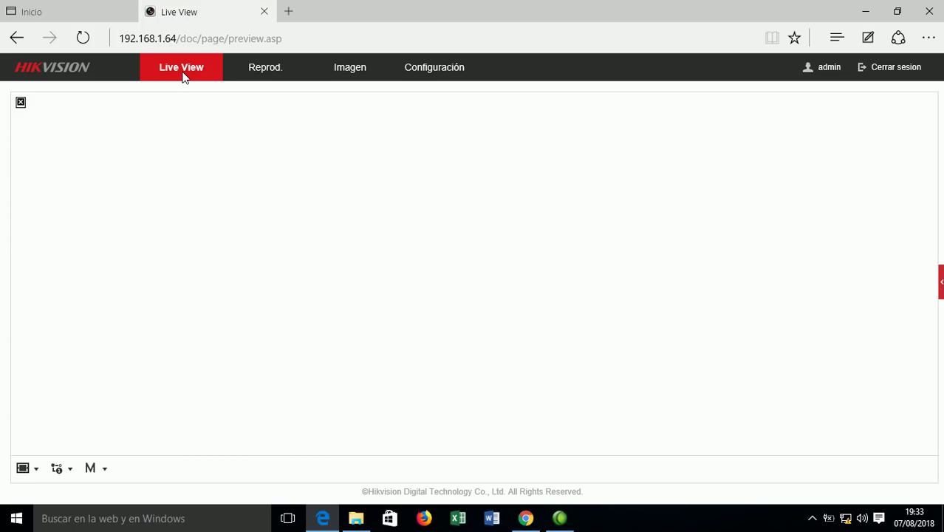
{"action": "left_click", "coordinate": [294, 42]}
{"action": "key", "text": "ctrl+c"}
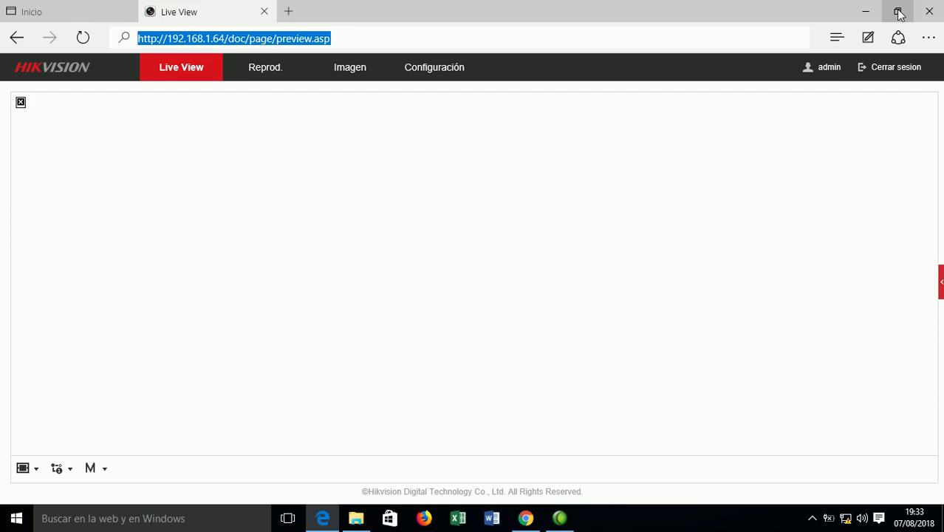
{"action": "left_click", "coordinate": [929, 12]}
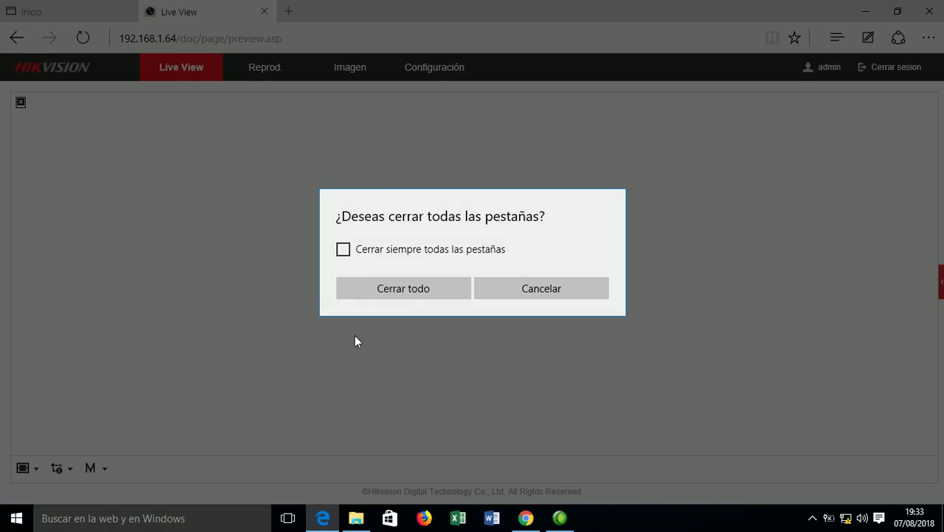
{"action": "left_click", "coordinate": [409, 293]}
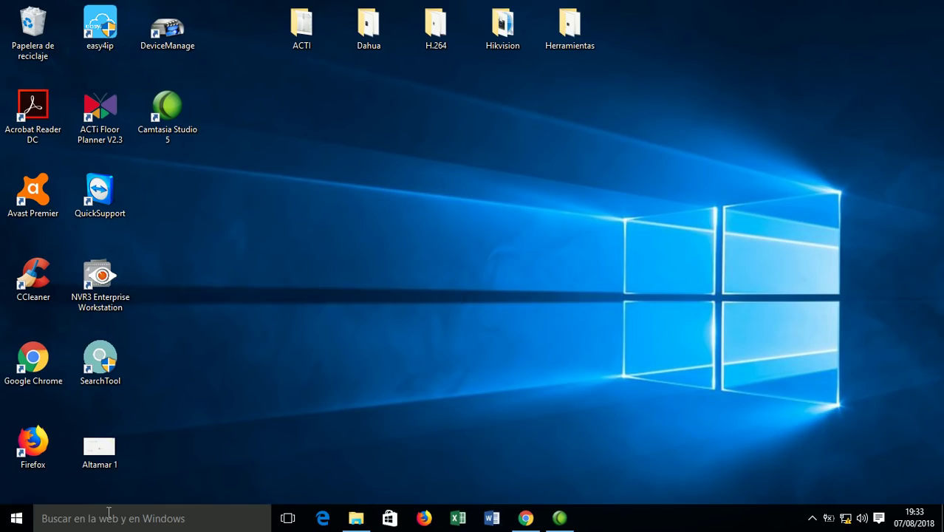
Launch Internet Explorer by searching 'exp', dismiss the IE11 setup prompt, and select the address bar.
{"action": "left_click", "coordinate": [101, 521]}
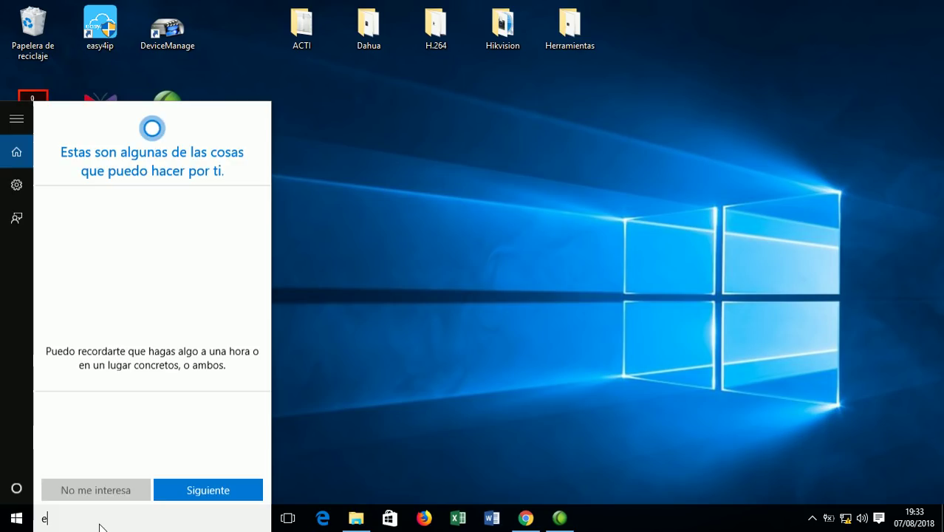
{"action": "type", "text": "exp"}
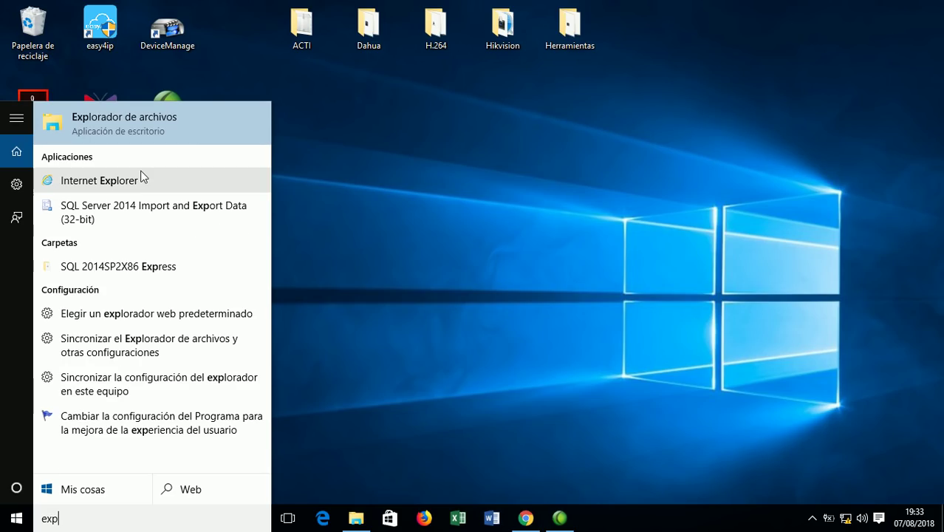
{"action": "left_click", "coordinate": [126, 190]}
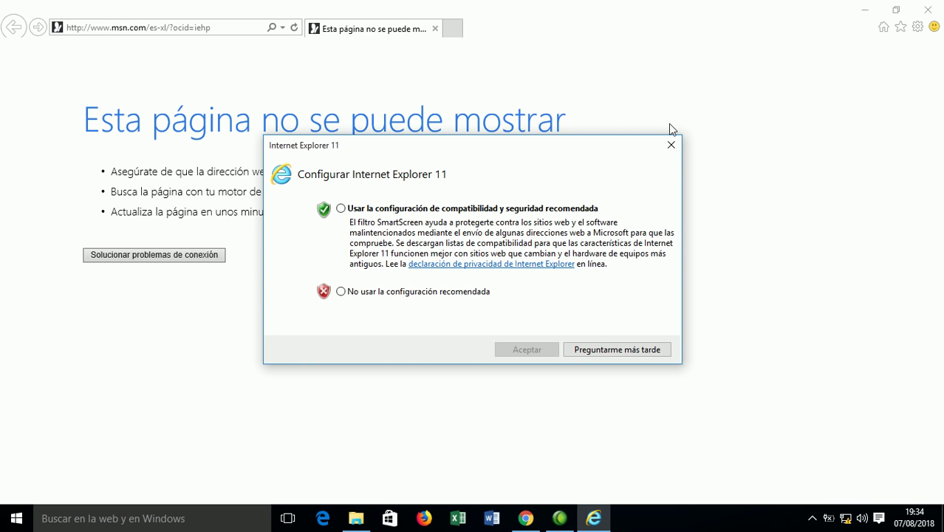
{"action": "left_click", "coordinate": [670, 147]}
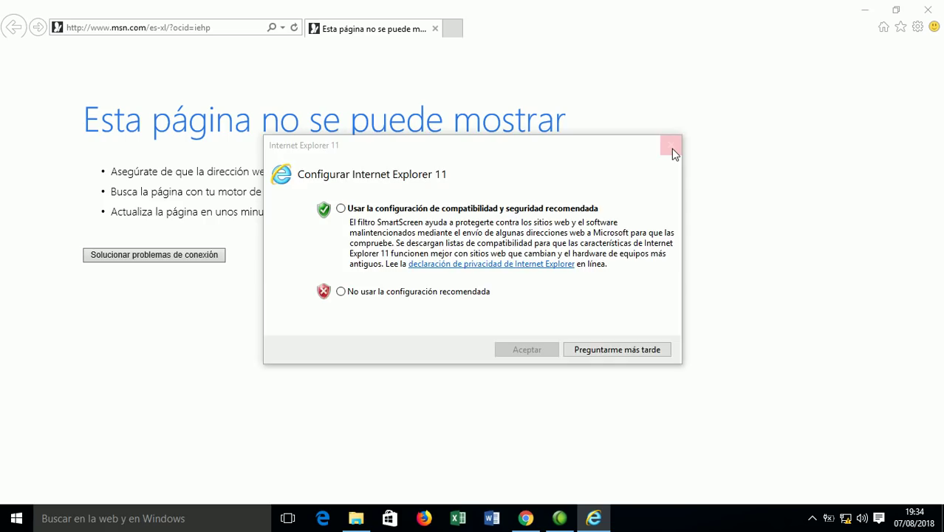
{"action": "left_click", "coordinate": [130, 28]}
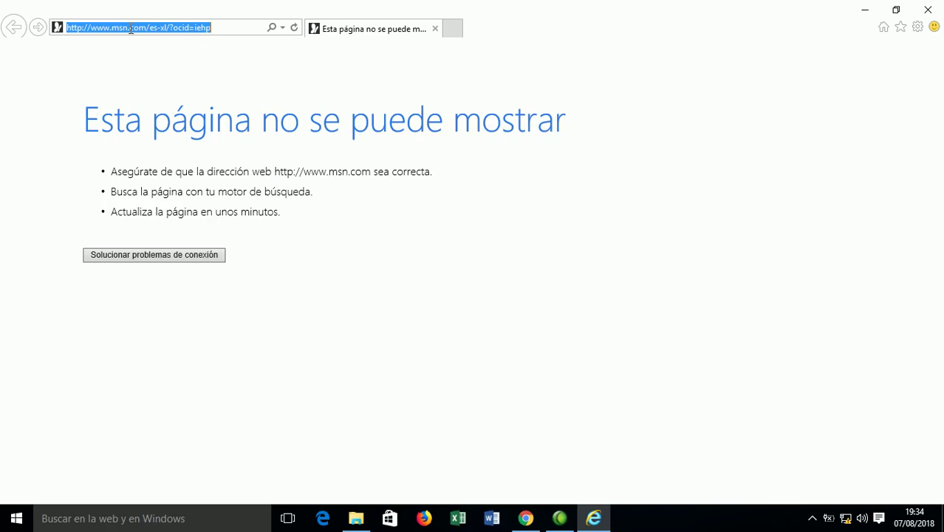
Load the camera page at 192.168.1.64 and enter username admin and the account password.
{"action": "key", "text": "ctrl+v"}
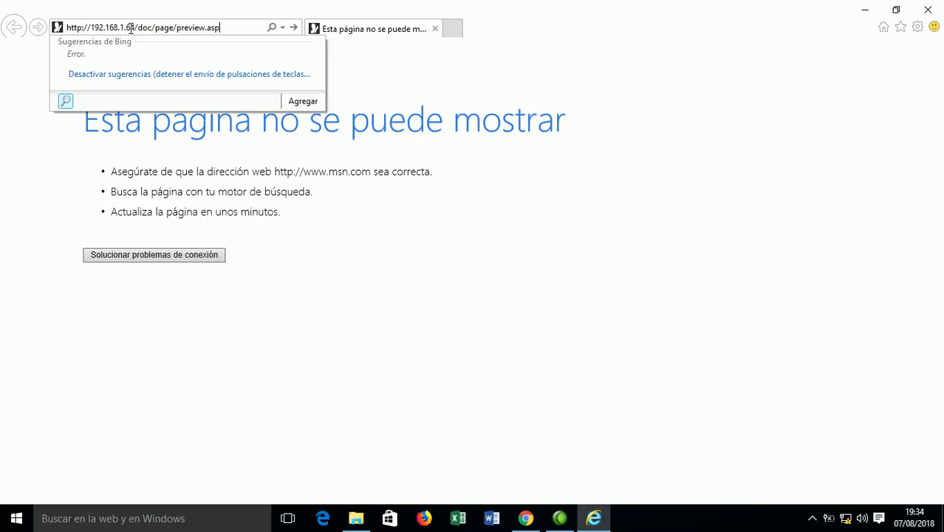
{"action": "key", "text": "Return"}
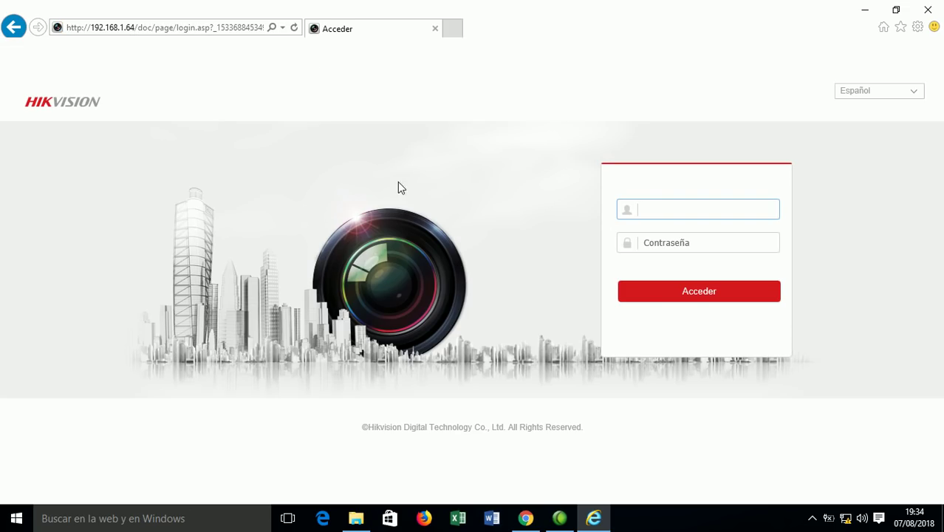
{"action": "type", "text": "admin"}
{"action": "left_click", "coordinate": [680, 239]}
{"action": "type", "text": "12345"}
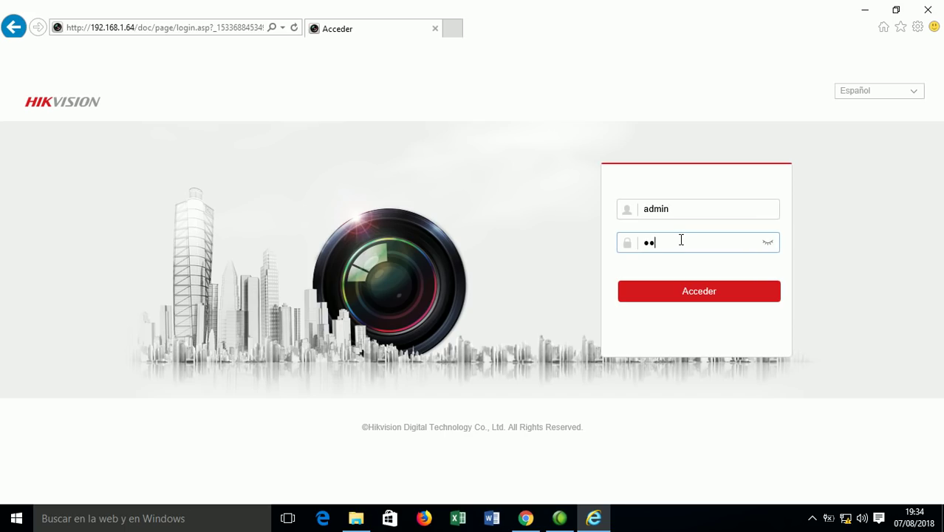
{"action": "type", "text": "6"}
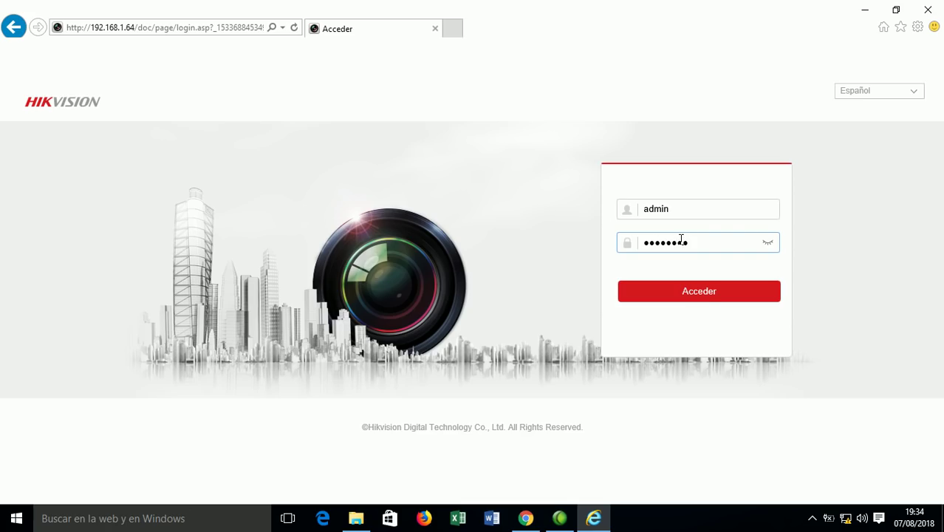
Log in, allow the video plugin, and open Configuración showing the DS-2CD1121-I device info.
{"action": "left_click", "coordinate": [703, 293]}
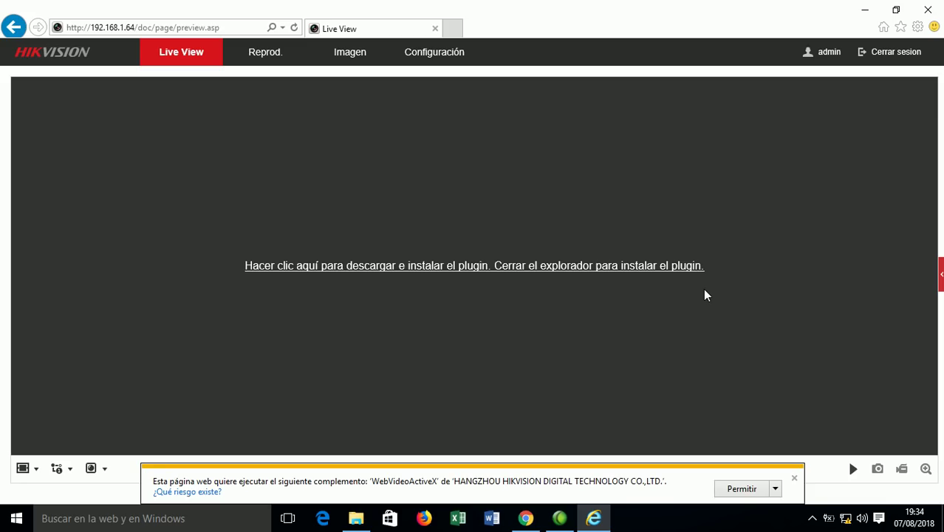
{"action": "left_click", "coordinate": [741, 489]}
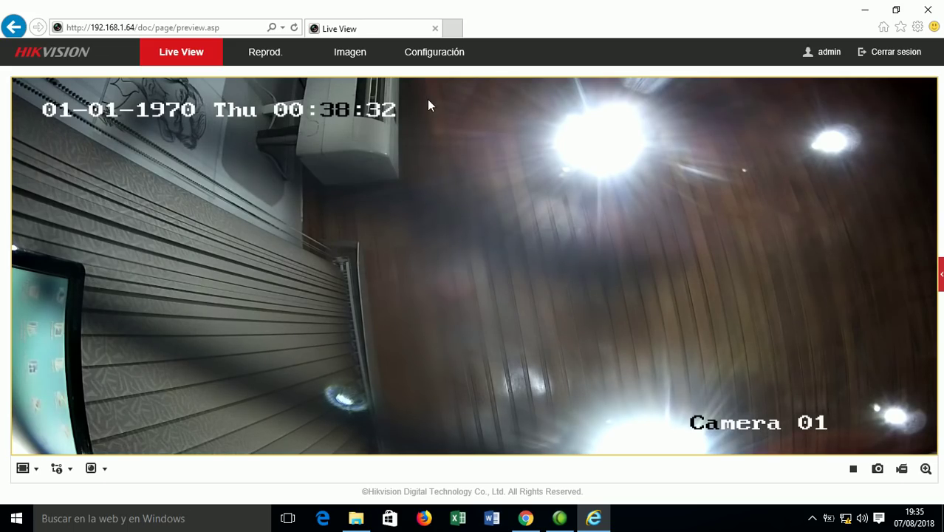
{"action": "left_click", "coordinate": [431, 55]}
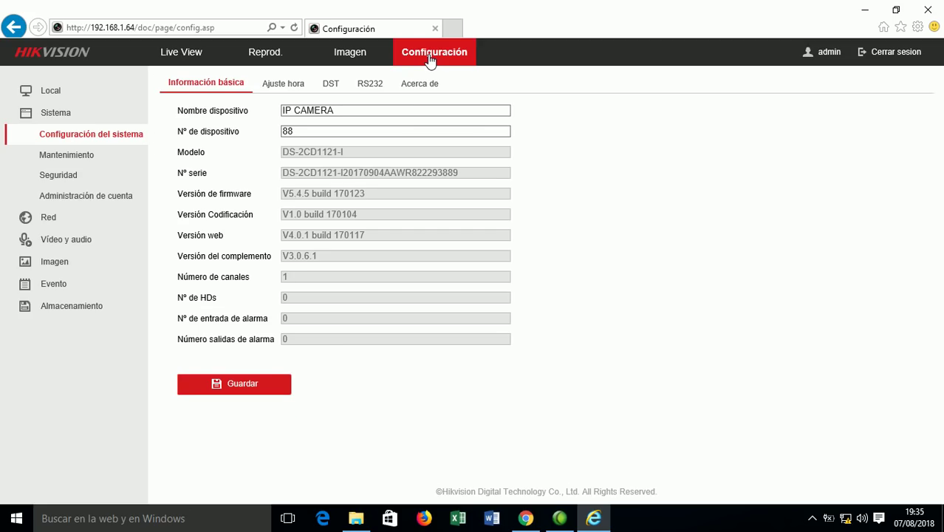
Check the Imagen settings, keeping automatic switching as the image mode, then bring up Ajustes OSD.
{"action": "left_click", "coordinate": [77, 244]}
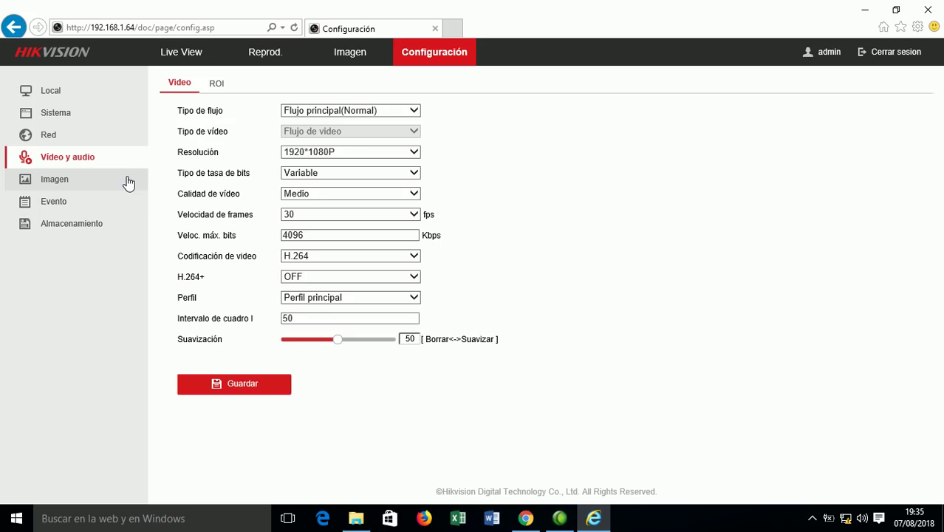
{"action": "left_click", "coordinate": [71, 181]}
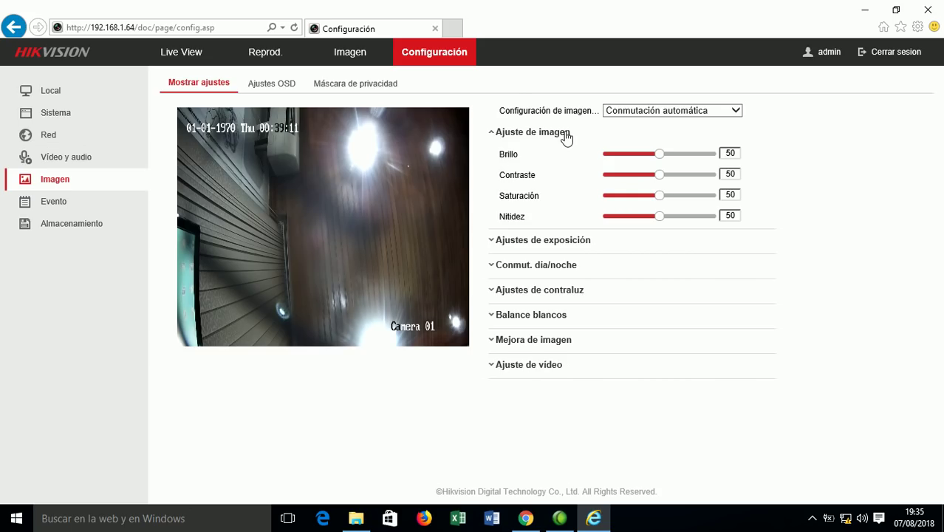
{"action": "left_click", "coordinate": [736, 113]}
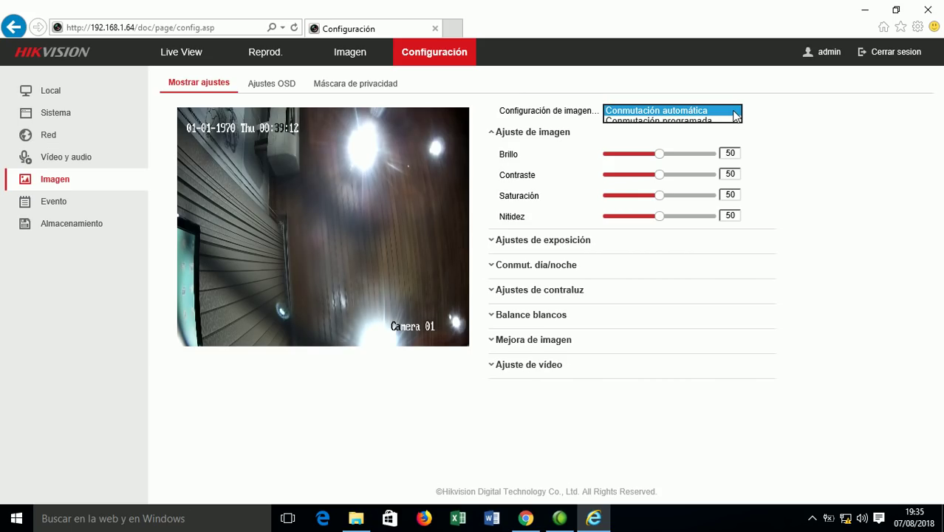
{"action": "left_click", "coordinate": [781, 113]}
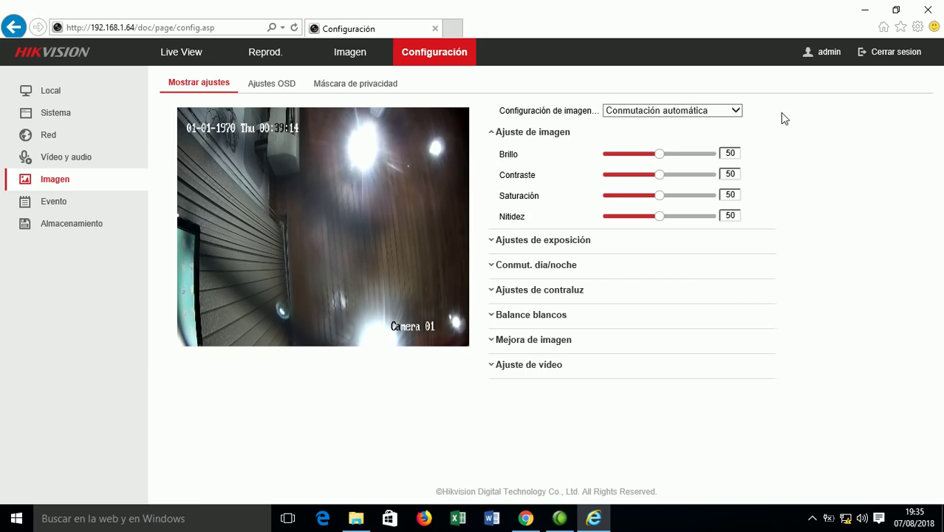
{"action": "left_click", "coordinate": [278, 86]}
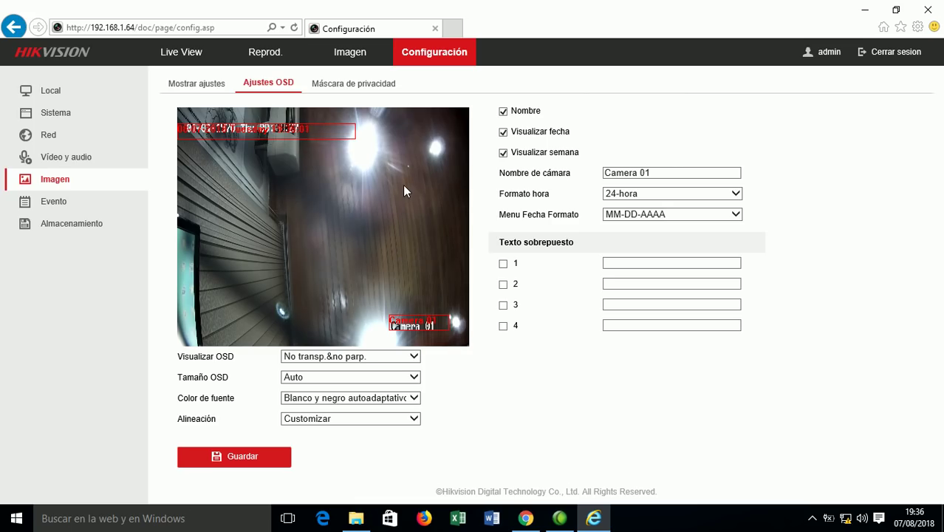
Disable the Nombre and Visualizar fecha overlays, save, verify in Live View, and return to OSD settings.
{"action": "left_click", "coordinate": [503, 112]}
{"action": "left_click", "coordinate": [503, 132]}
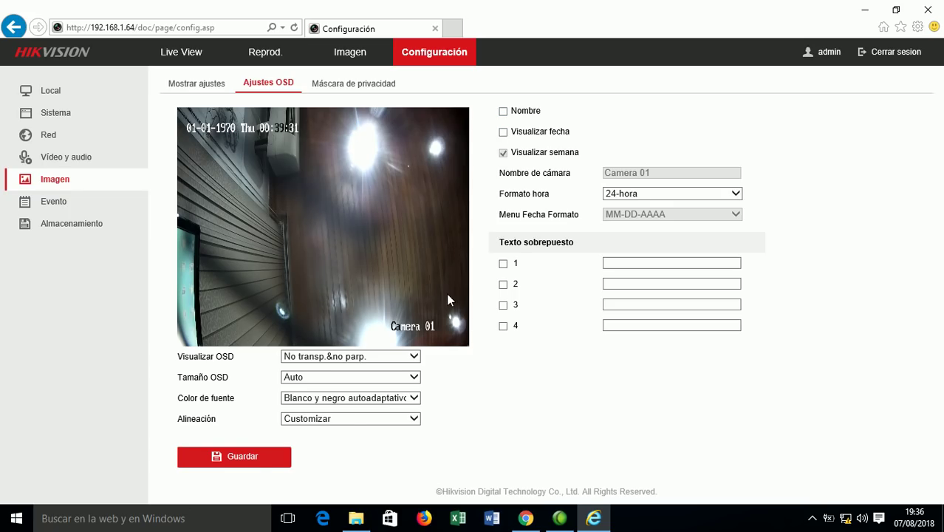
{"action": "left_click", "coordinate": [253, 458]}
{"action": "left_click", "coordinate": [192, 53]}
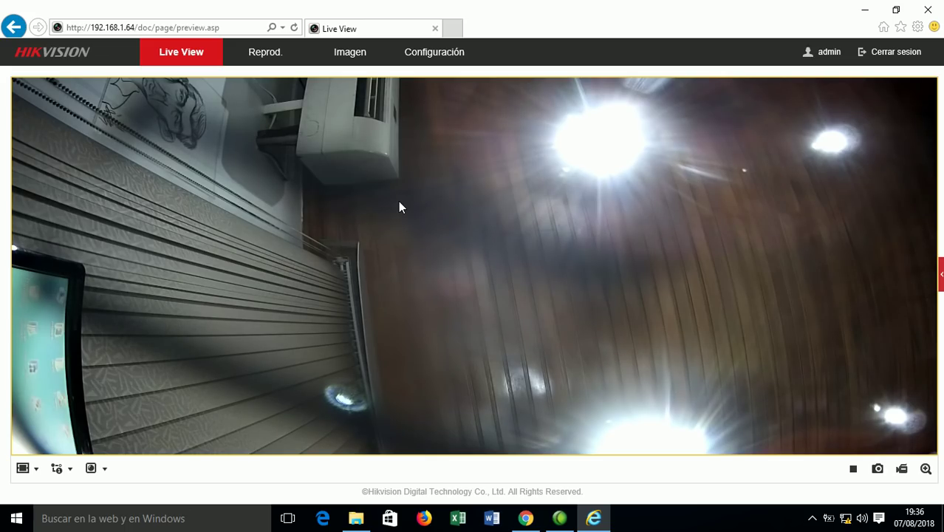
{"action": "left_click", "coordinate": [433, 52]}
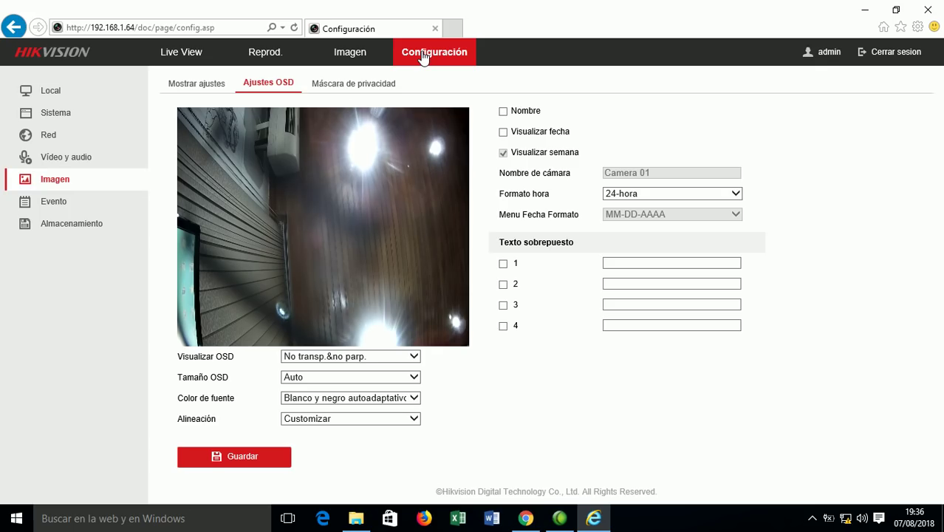
Browse motion detection, recording schedule, network ports and platform access, ending on the Vídeo y audio settings.
{"action": "left_click", "coordinate": [53, 202]}
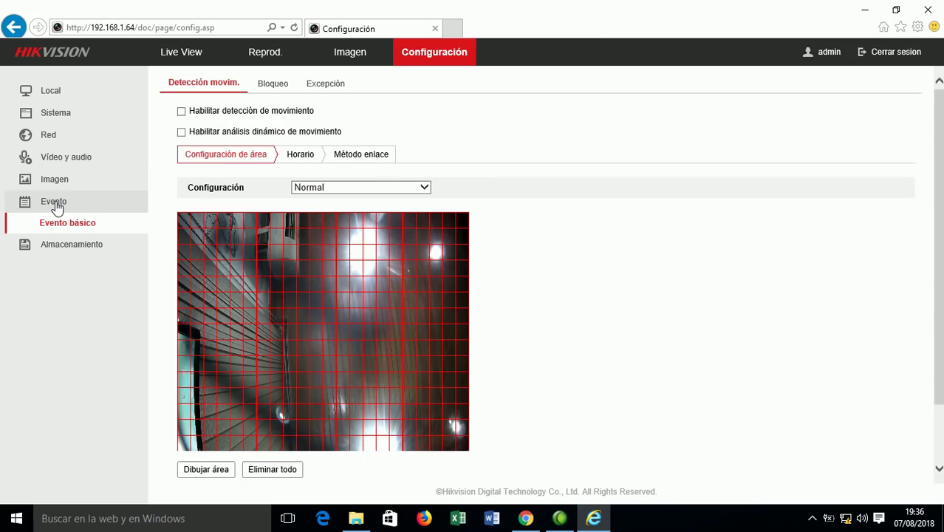
{"action": "left_click", "coordinate": [74, 246]}
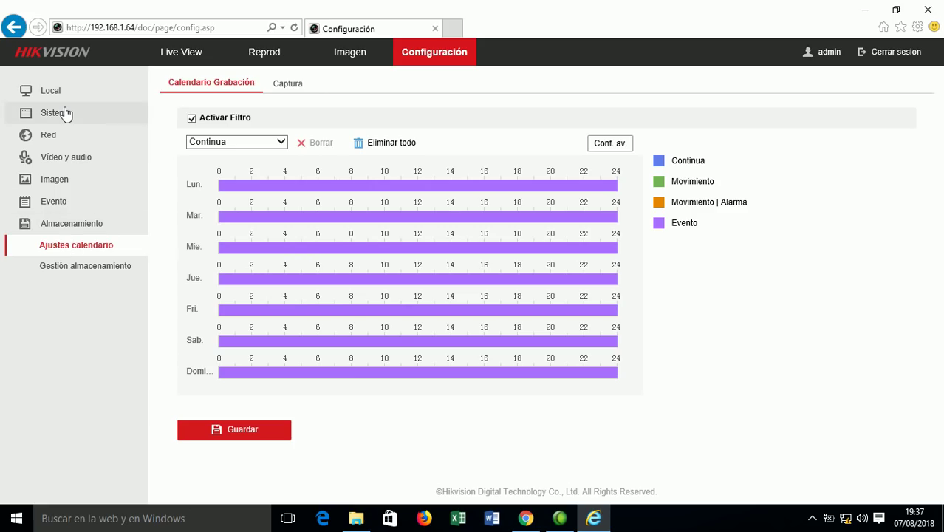
{"action": "left_click", "coordinate": [50, 142]}
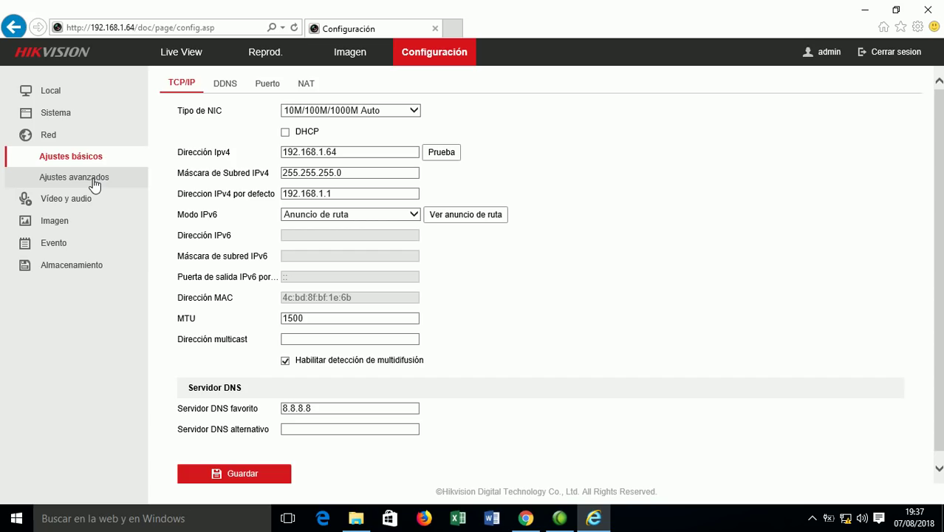
{"action": "left_click", "coordinate": [264, 87]}
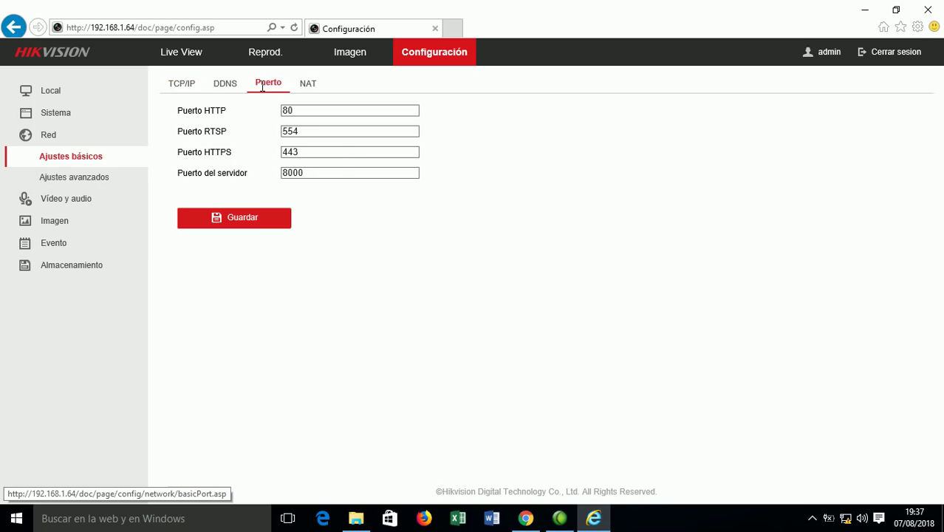
{"action": "left_click", "coordinate": [69, 182]}
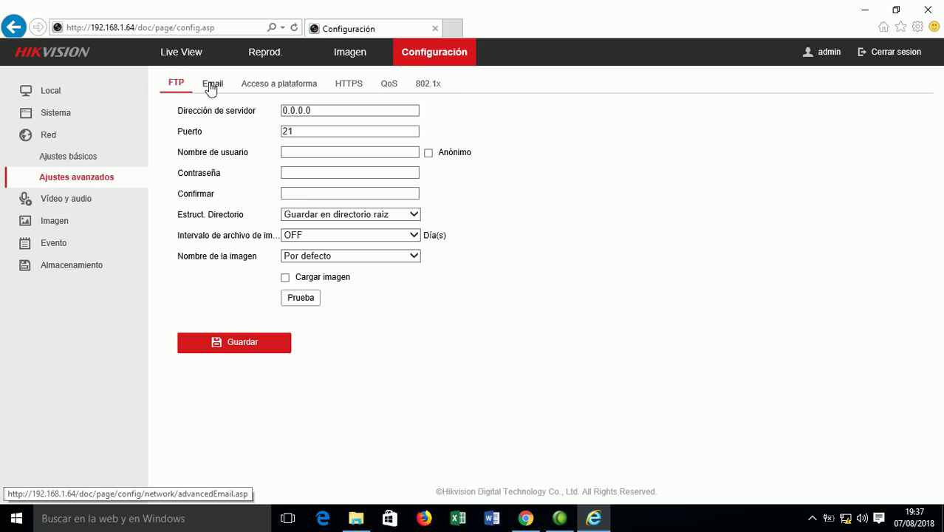
{"action": "left_click", "coordinate": [289, 83]}
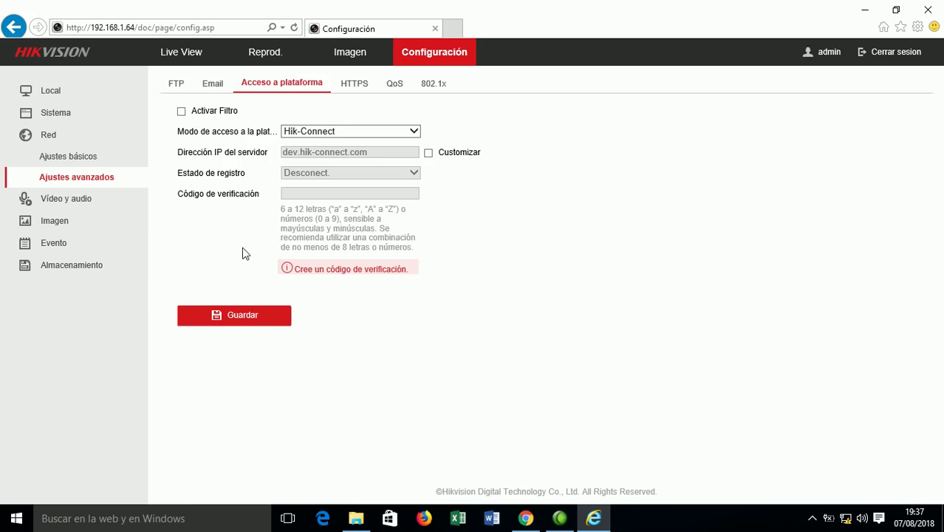
{"action": "left_click", "coordinate": [74, 201]}
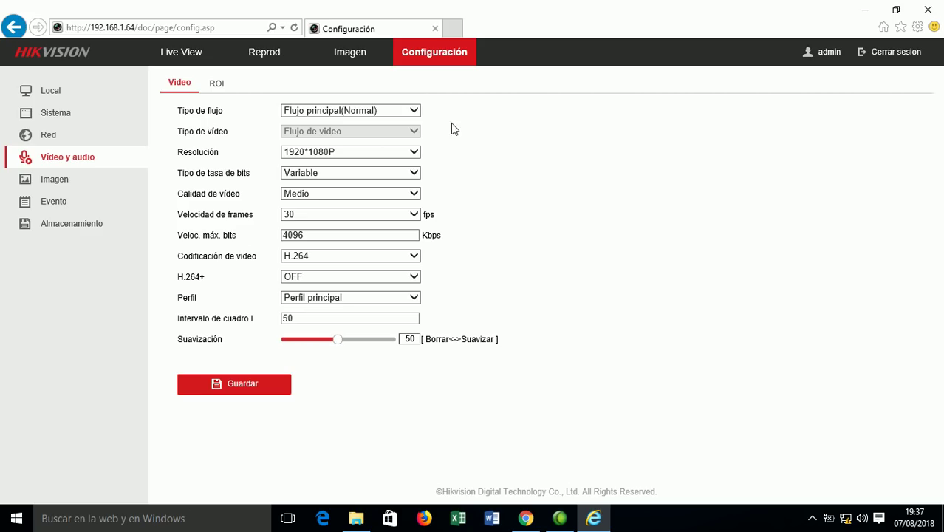
Compare Subflujo and Flujo principal settings by switching Tipo de flujo back and forth.
{"action": "left_click", "coordinate": [414, 112]}
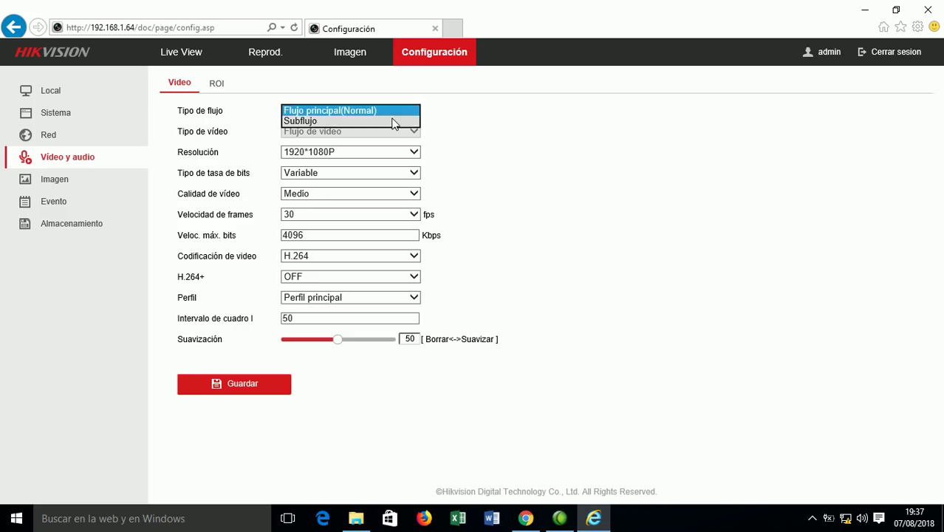
{"action": "left_click", "coordinate": [393, 122]}
{"action": "left_click", "coordinate": [399, 108]}
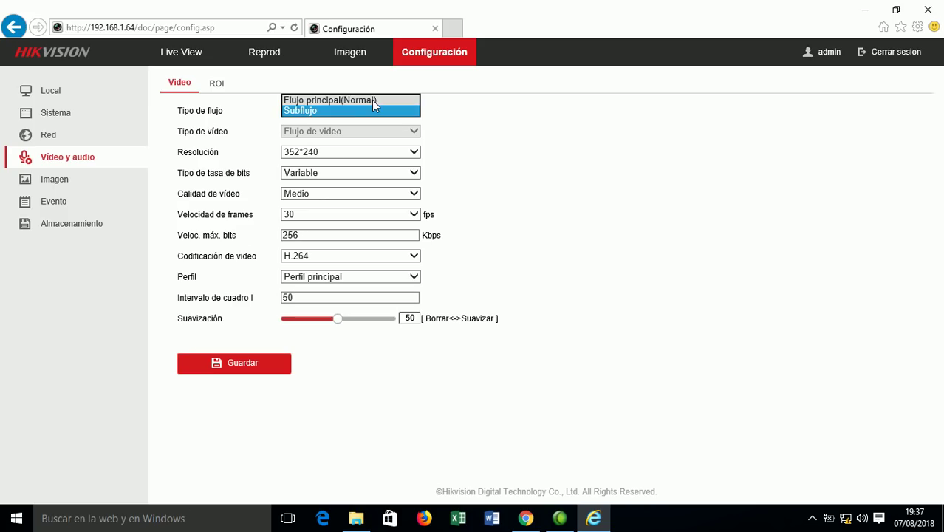
{"action": "left_click", "coordinate": [372, 100]}
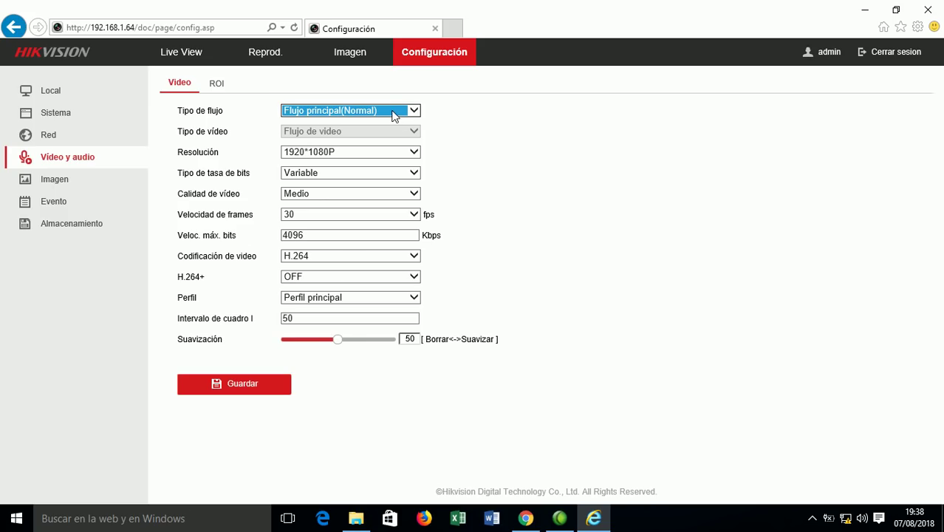
{"action": "left_click", "coordinate": [393, 114]}
{"action": "left_click", "coordinate": [381, 121]}
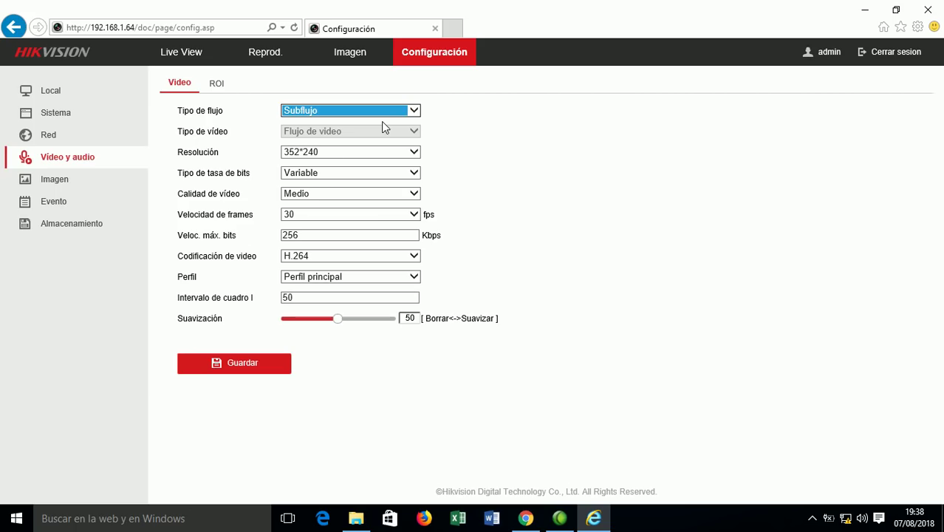
{"action": "left_click", "coordinate": [383, 110]}
{"action": "left_click", "coordinate": [370, 100]}
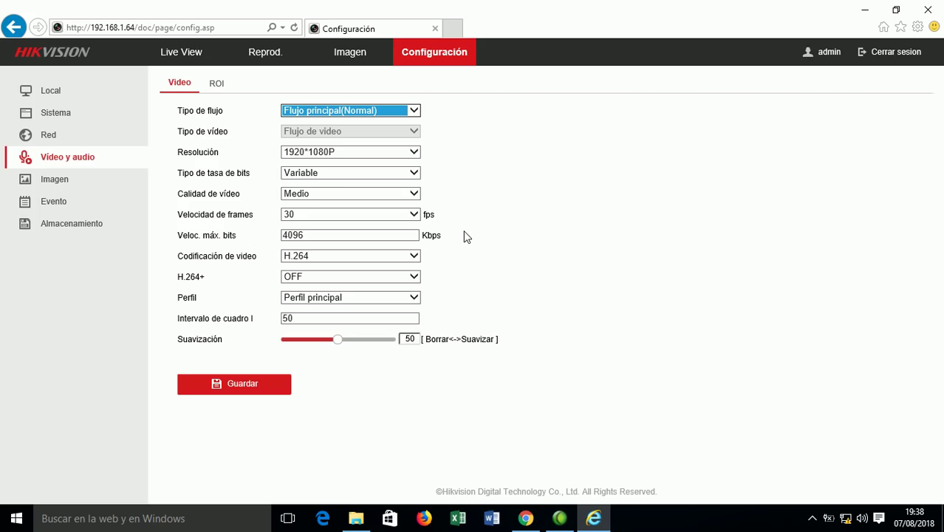
Review Imagen display adjustments and OSD settings, then show Sistema basic information.
{"action": "left_click", "coordinate": [67, 181]}
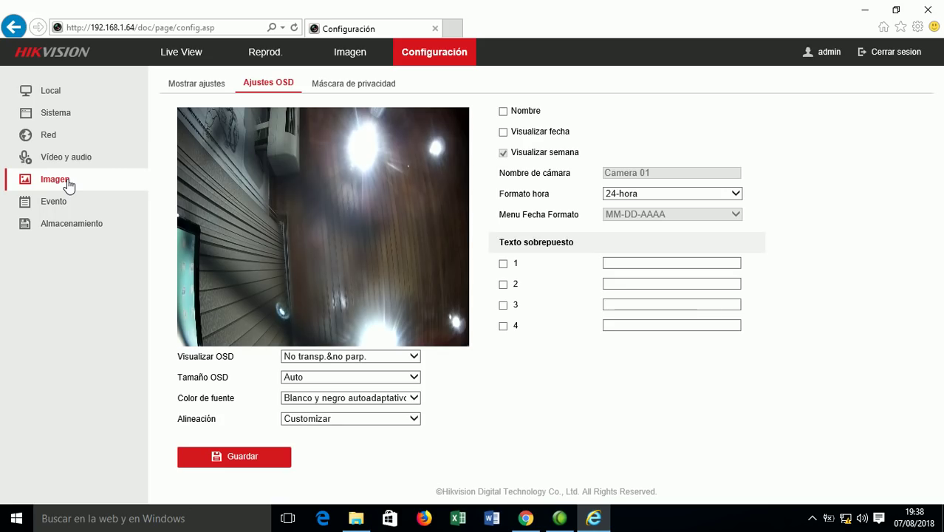
{"action": "left_click", "coordinate": [198, 85]}
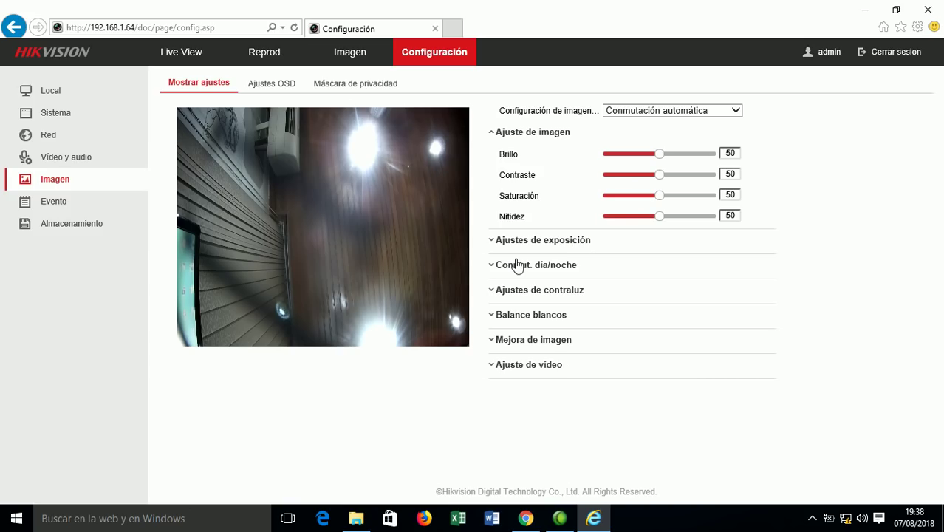
{"action": "left_click", "coordinate": [268, 84]}
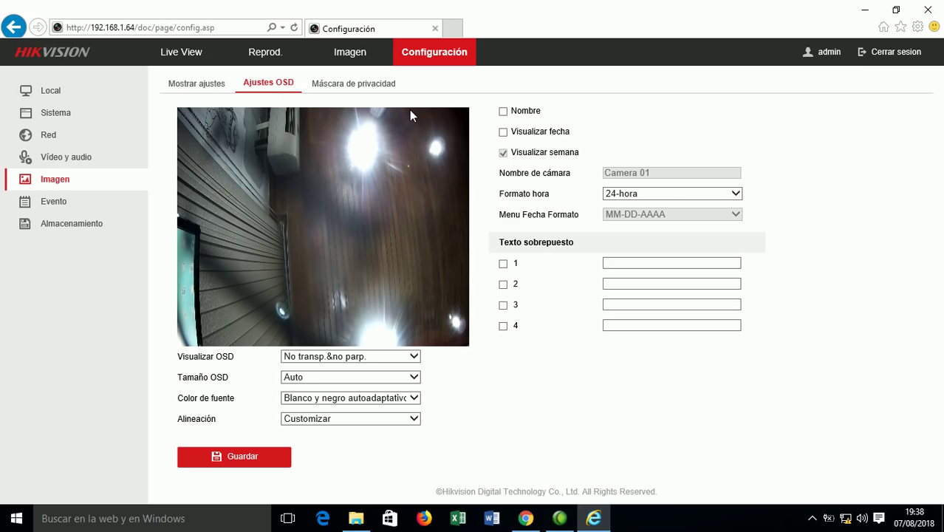
{"action": "left_click", "coordinate": [49, 116]}
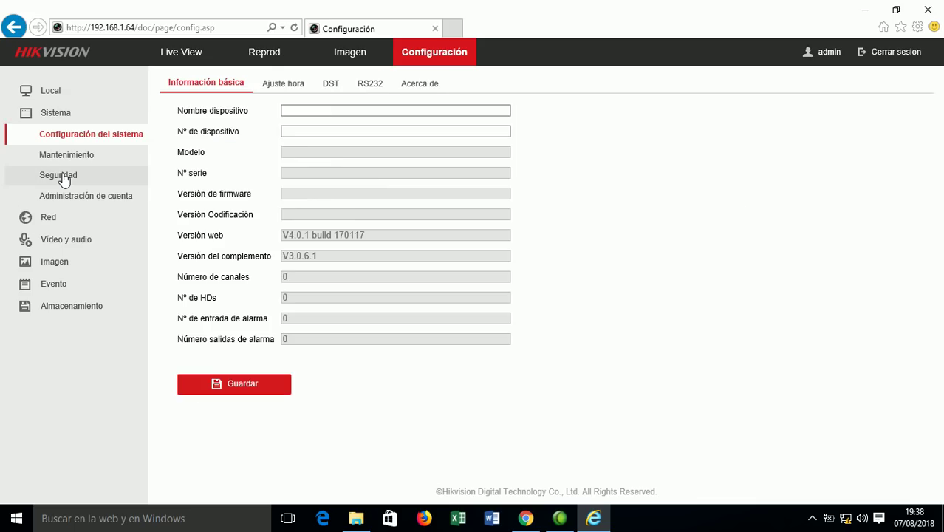
View the user account list, then log out and confirm to reach the login page.
{"action": "left_click", "coordinate": [73, 198]}
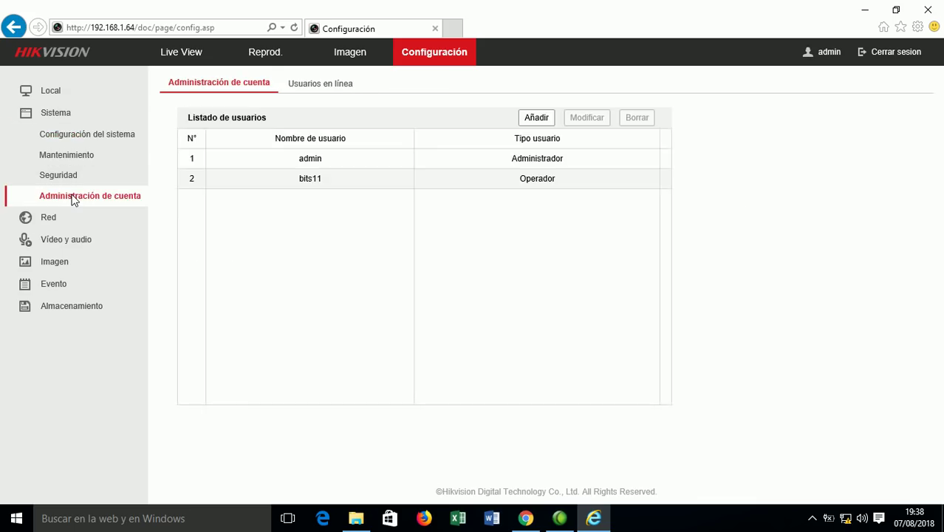
{"action": "left_click", "coordinate": [891, 58]}
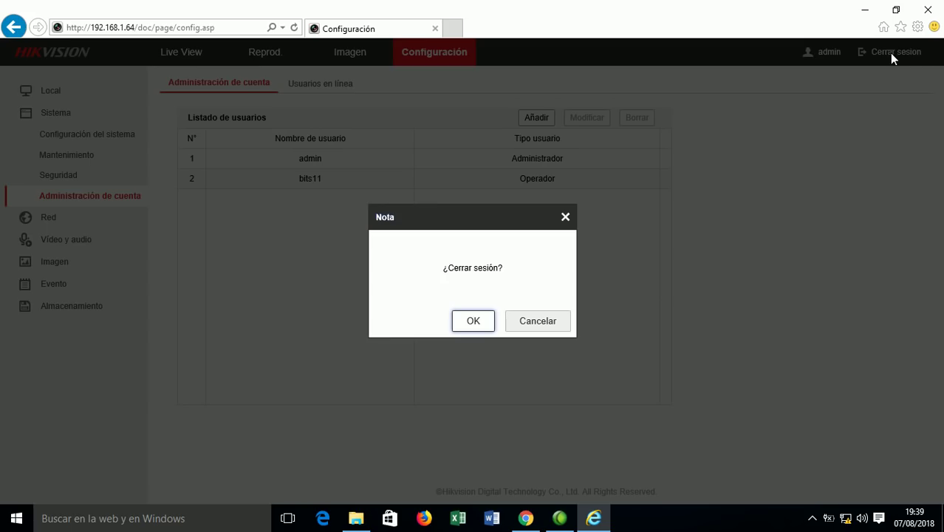
{"action": "left_click", "coordinate": [473, 322]}
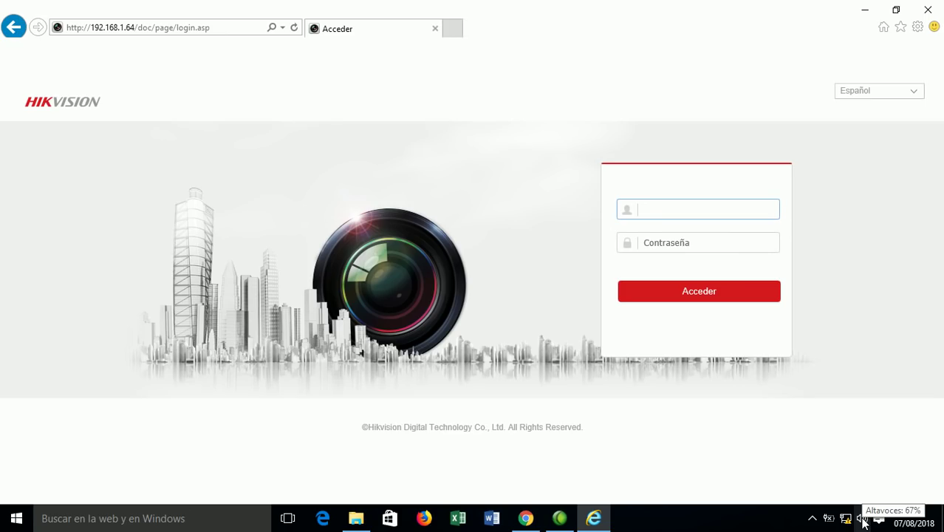
{"action": "left_click", "coordinate": [812, 519]}
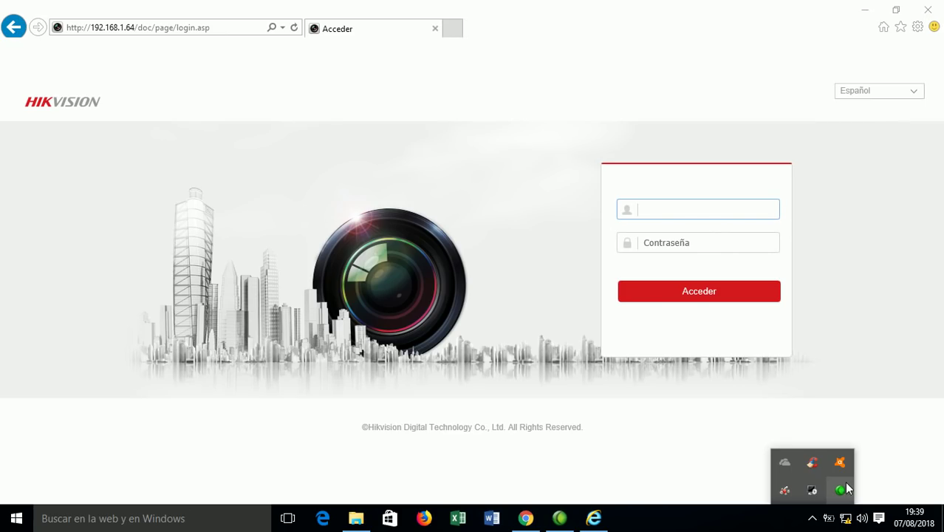
{"action": "right_click", "coordinate": [841, 491]}
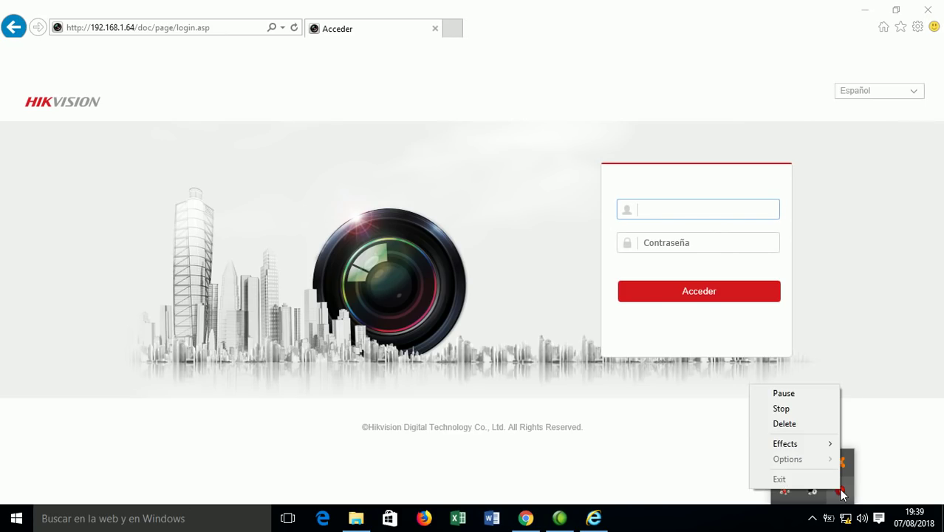